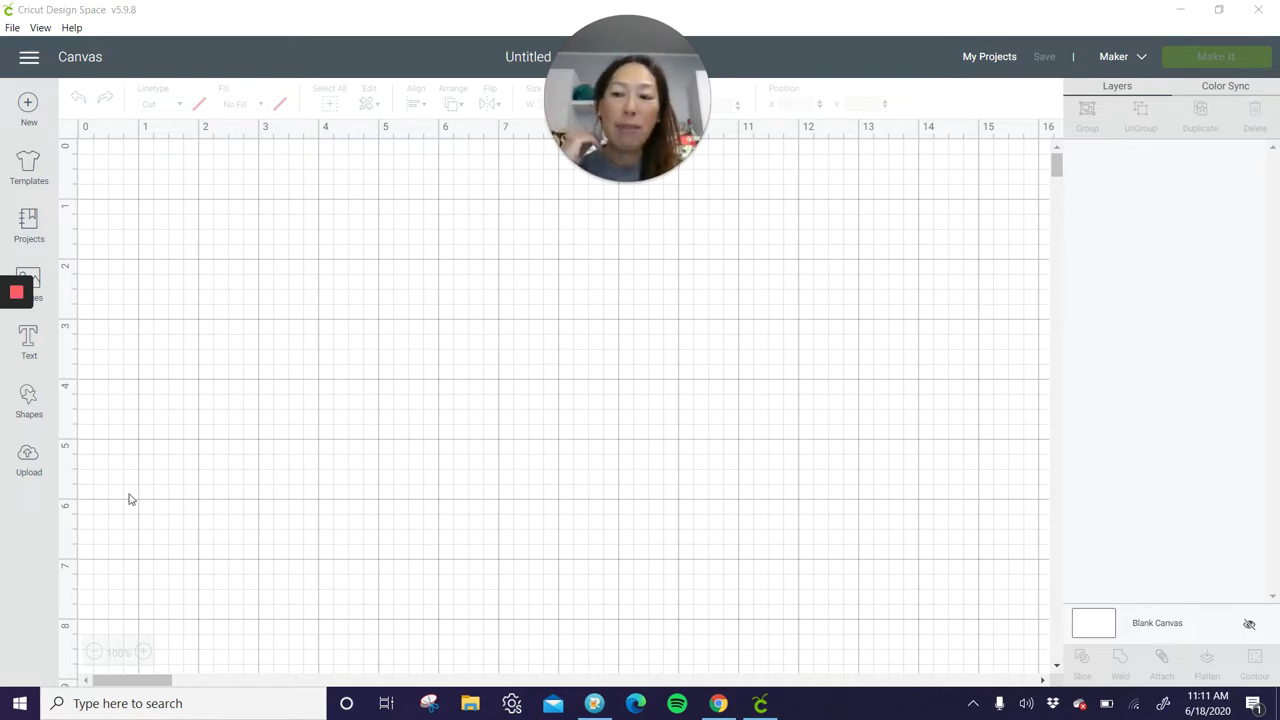
- Upload the handwritten Makayla photo IMG_2199 from the Downloads folder
left_click(29, 460)
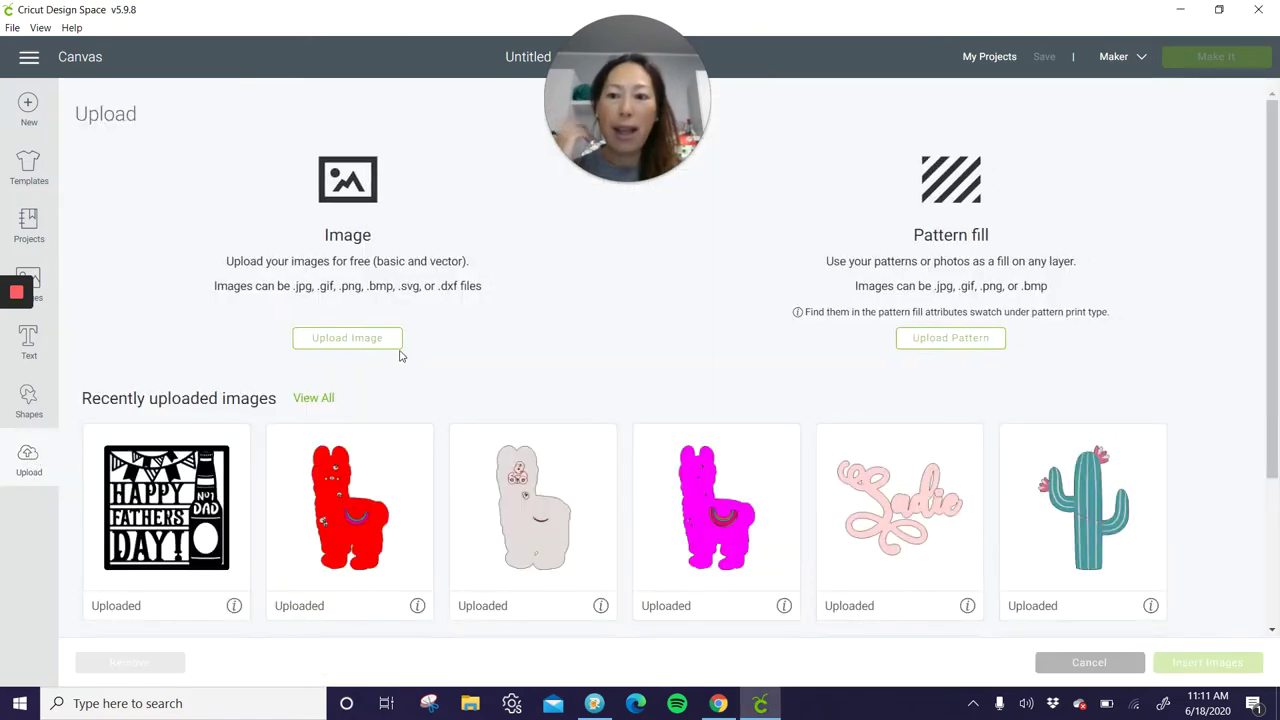
left_click(330, 344)
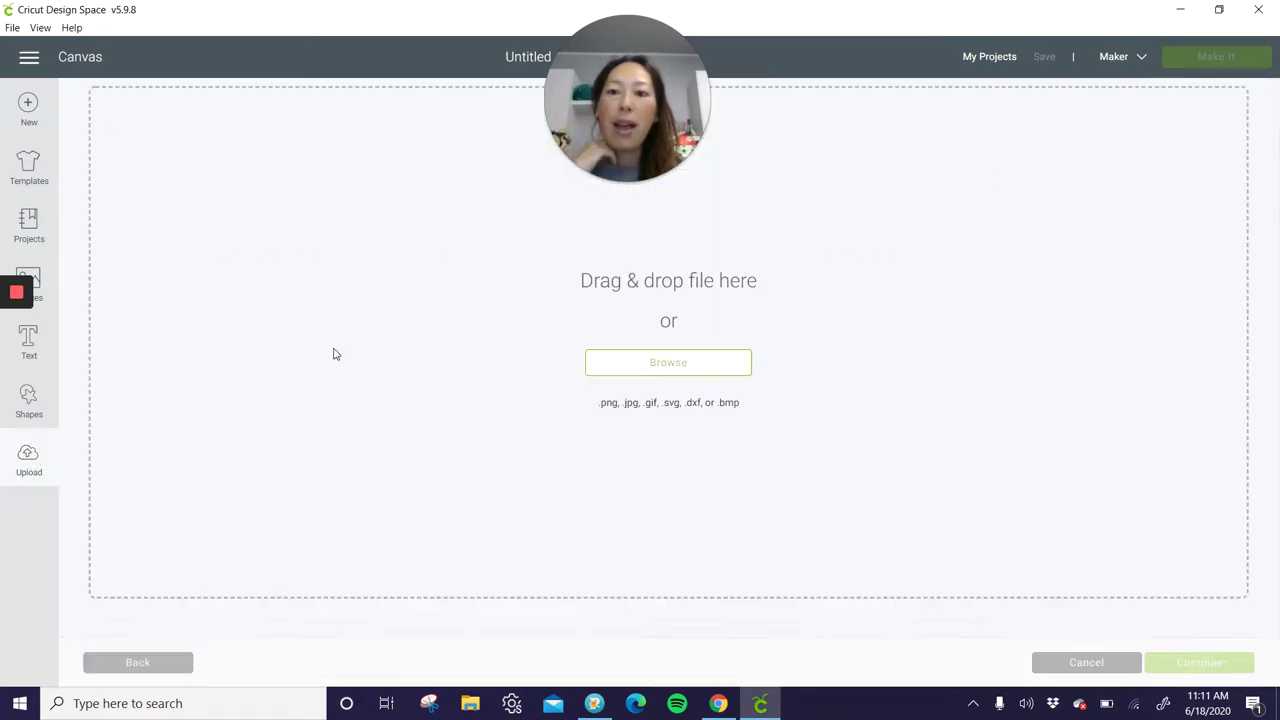
left_click(684, 364)
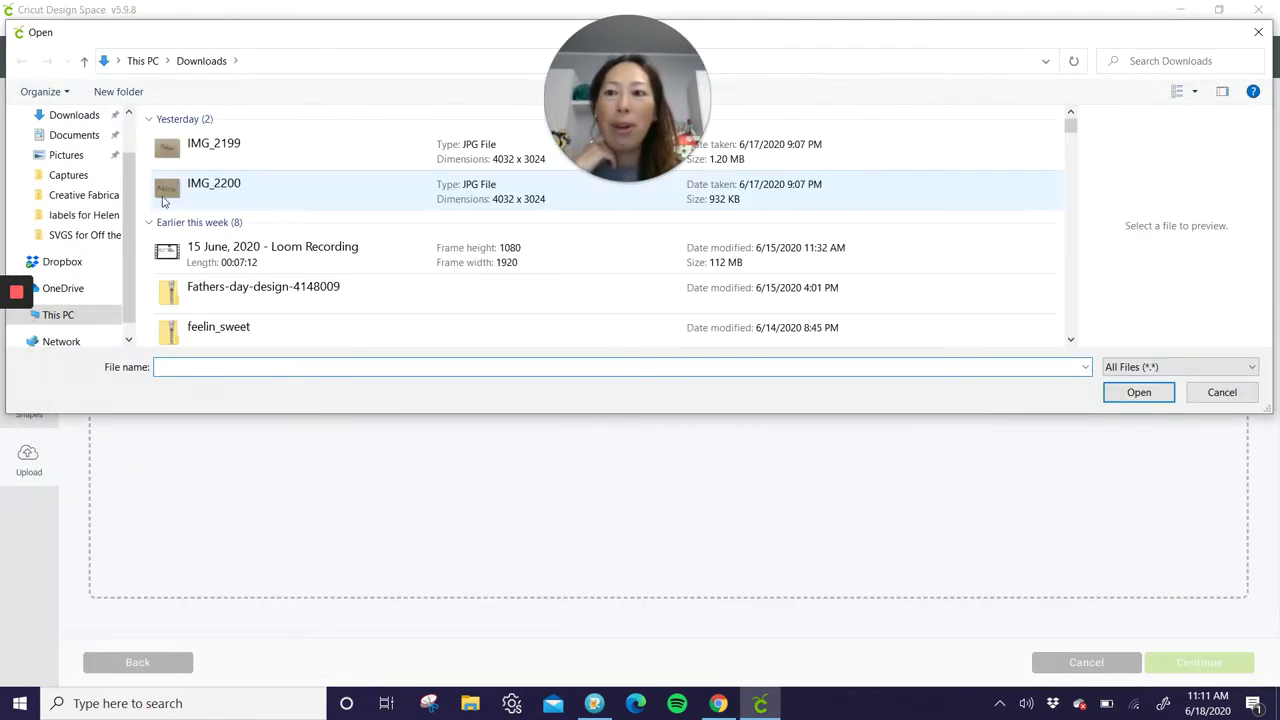
left_click(293, 163)
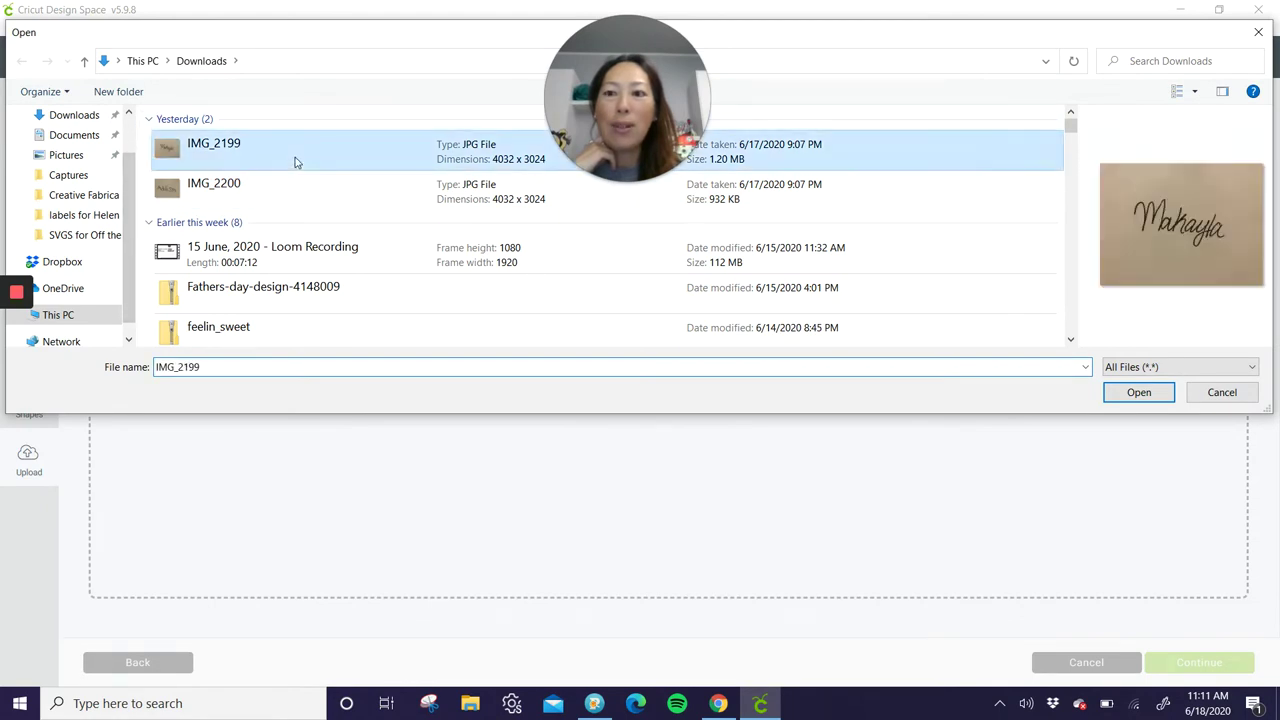
double_click(295, 163)
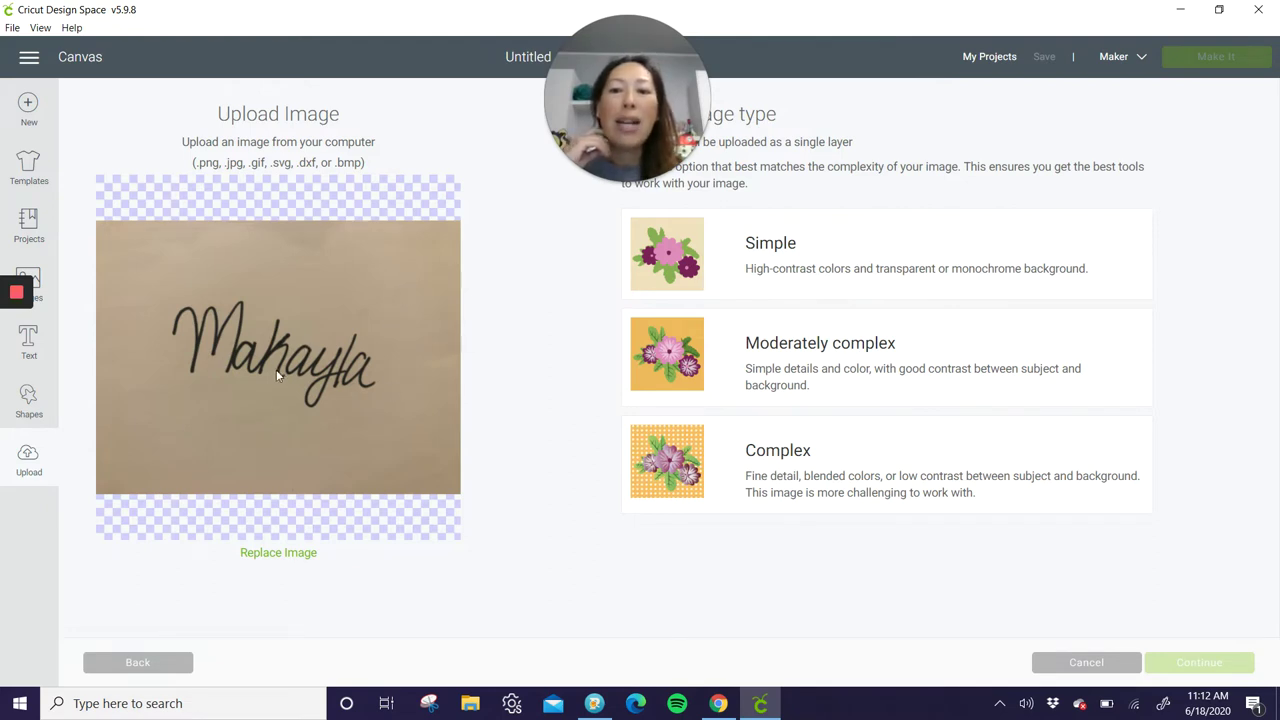
- Mark the photo as a Simple image type and continue to Select & erase
left_click(803, 266)
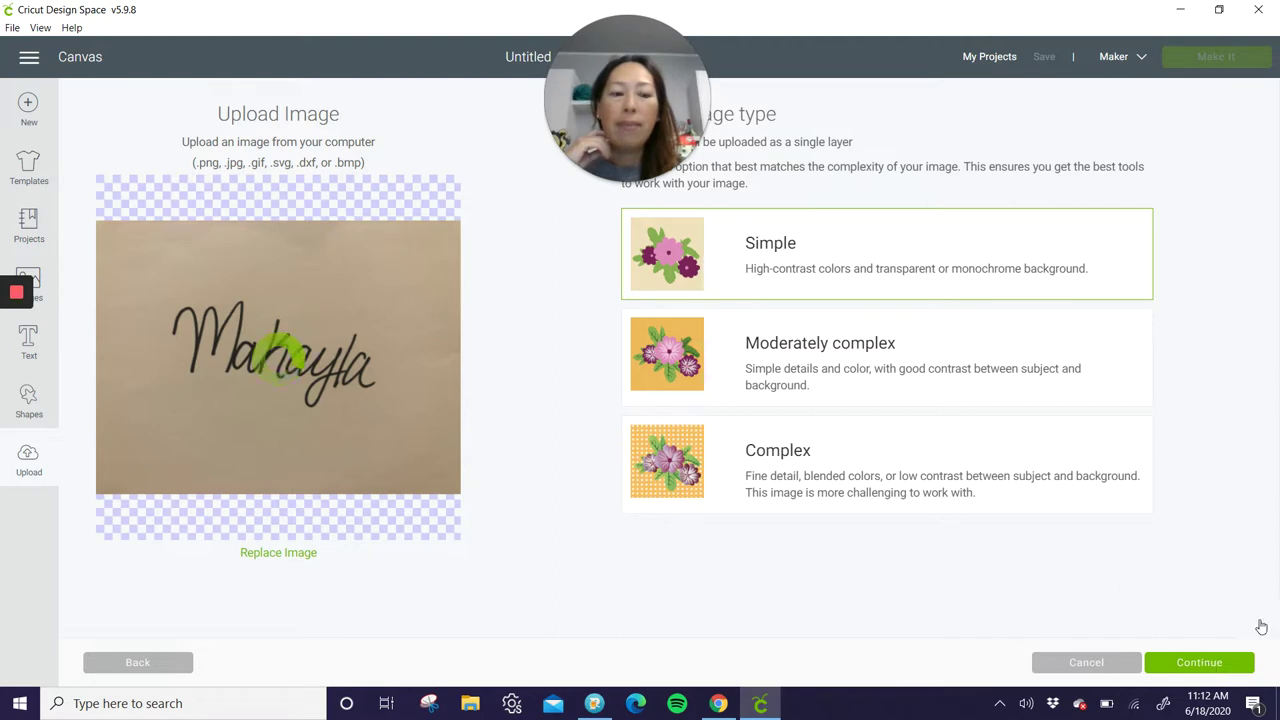
left_click(1224, 672)
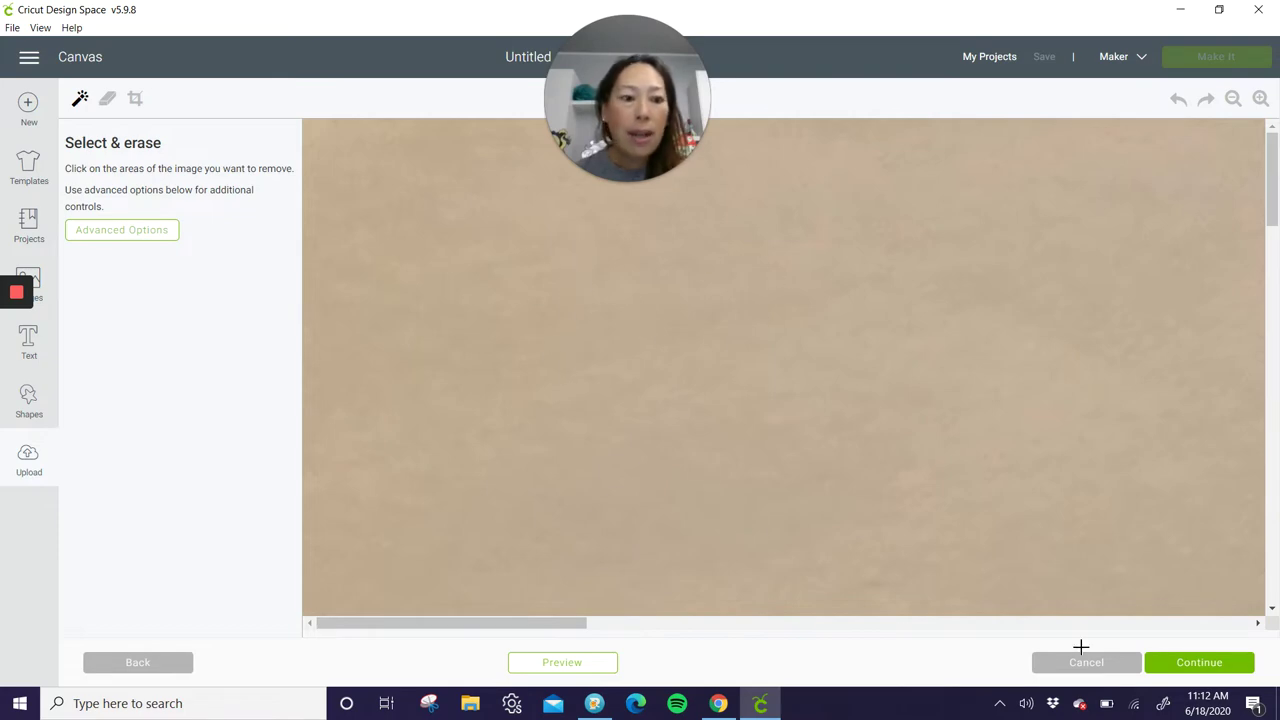
- Wand-erase the tan background plus the fills inside the M, both a's and the y loop
left_click(1232, 100)
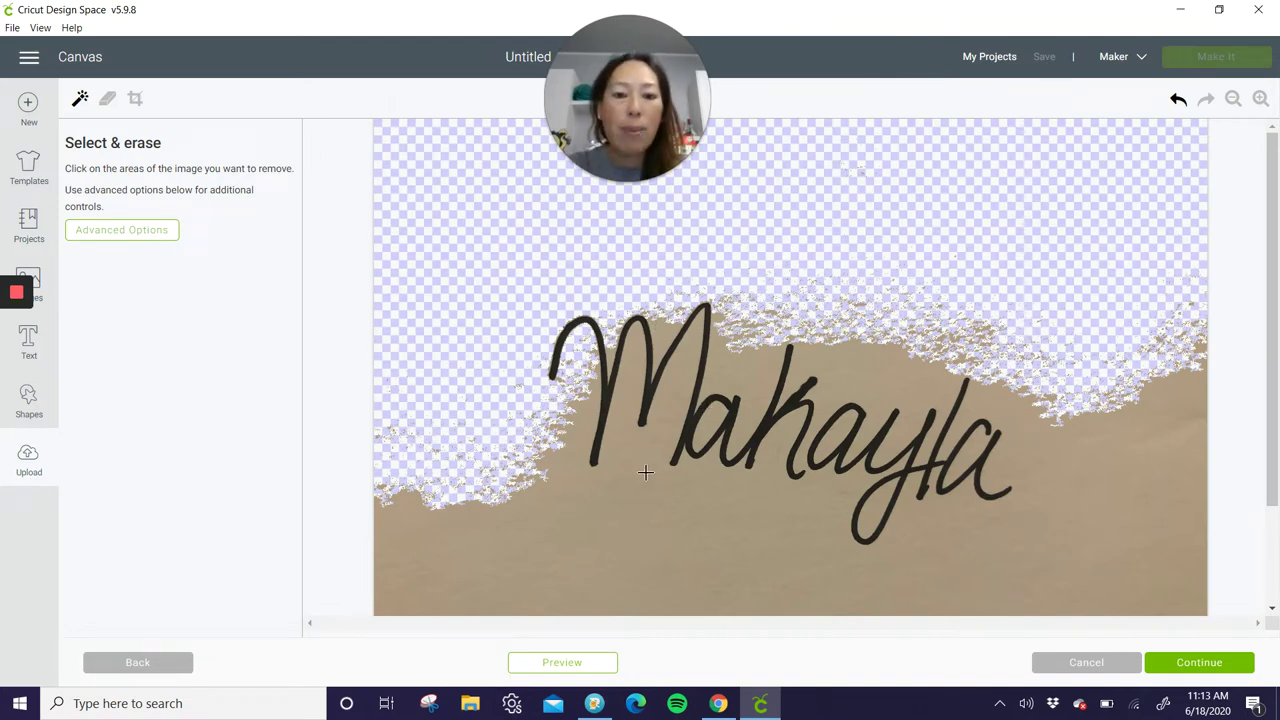
left_click(645, 508)
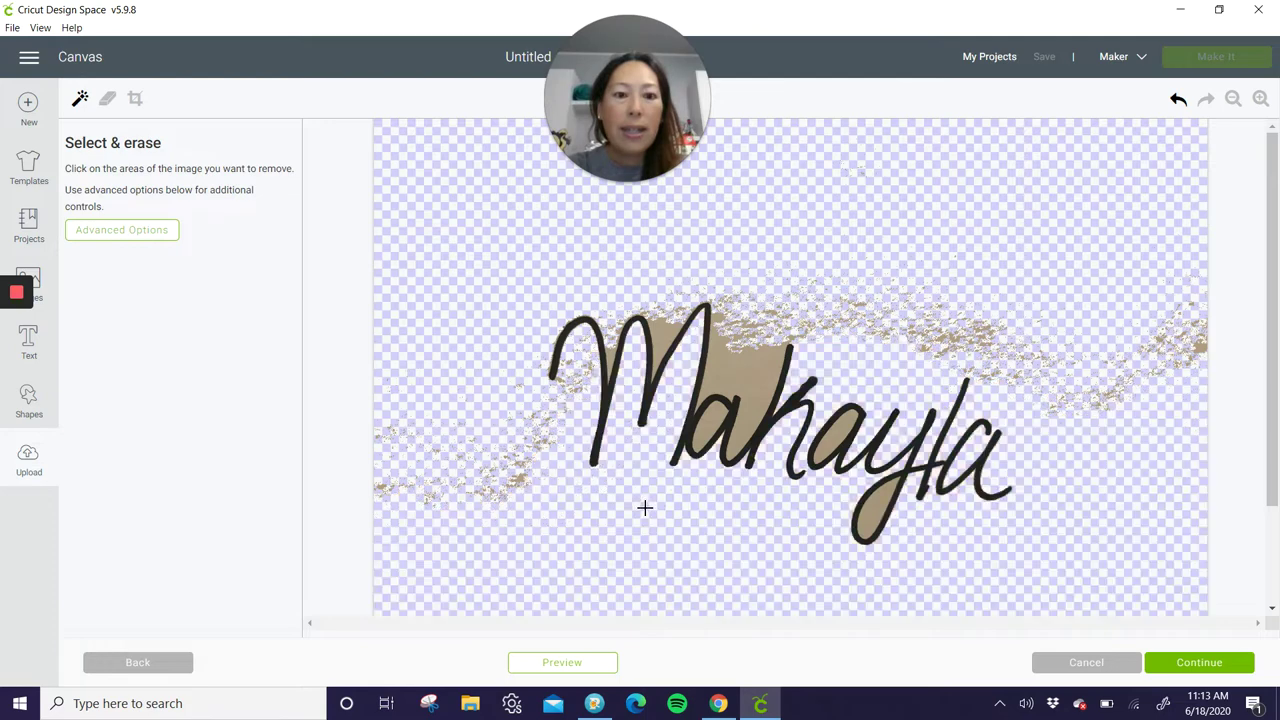
left_click(758, 381)
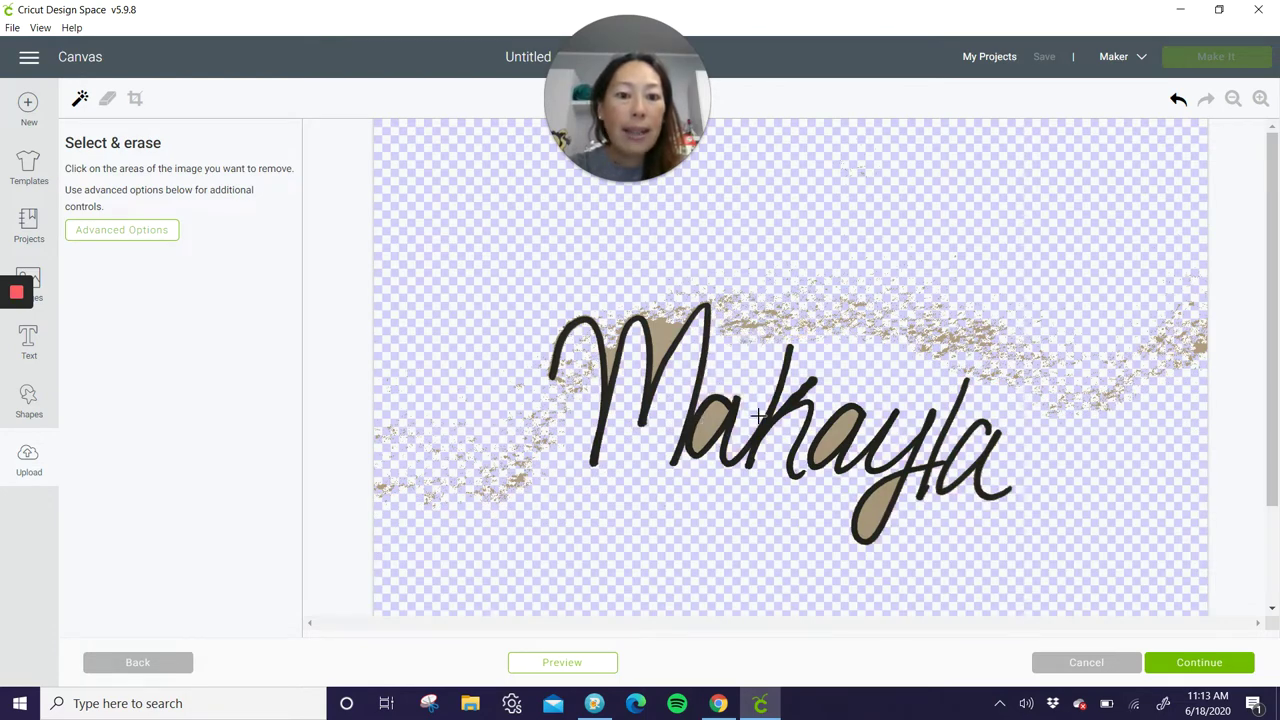
left_click(836, 438)
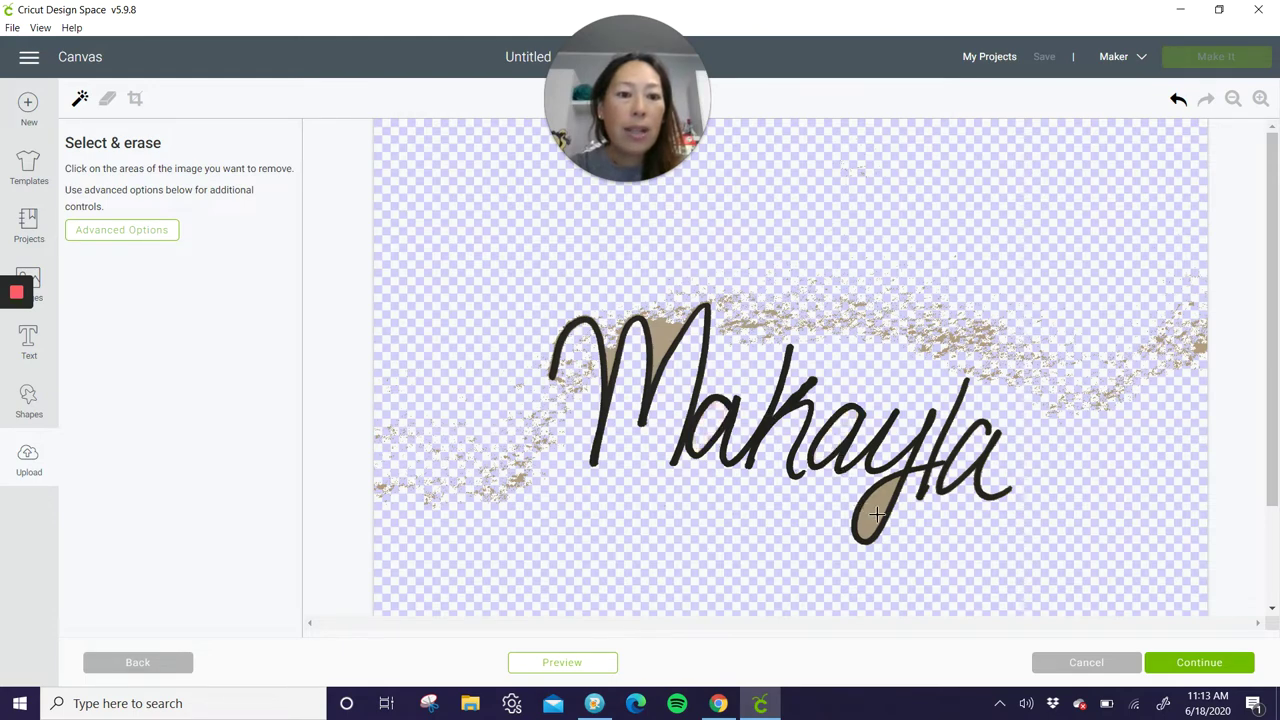
left_click(876, 498)
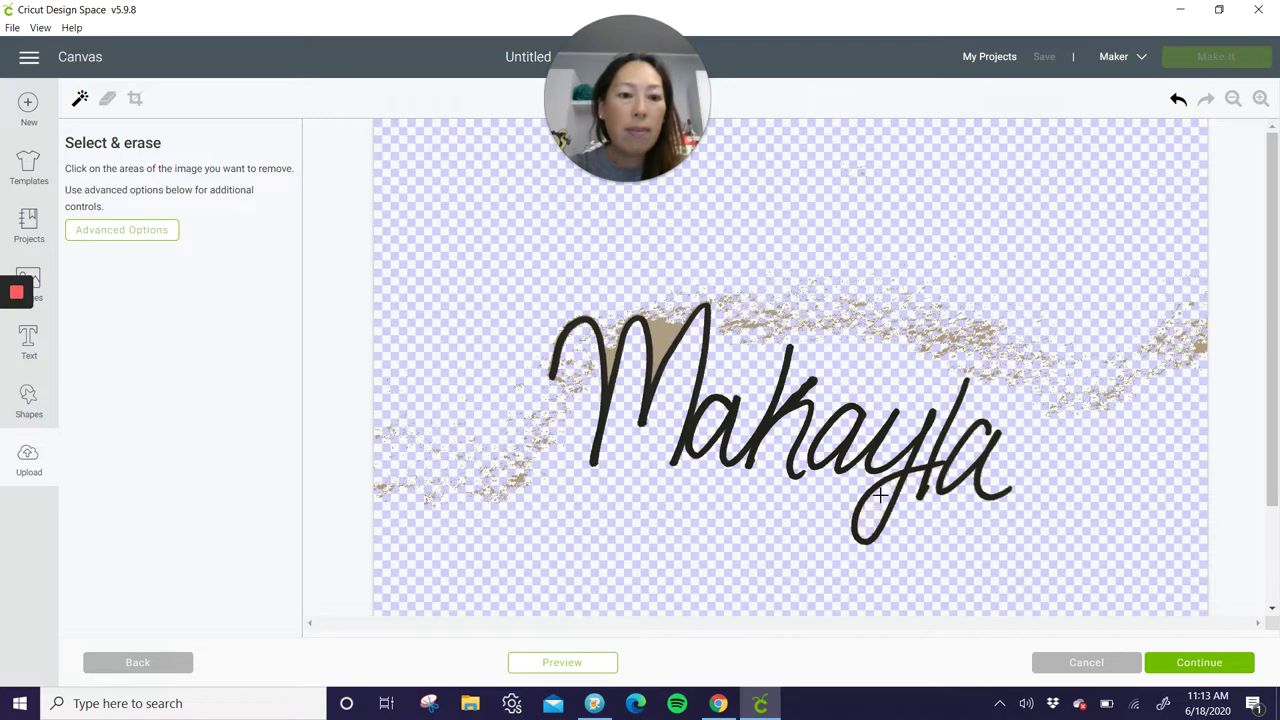
left_click(662, 338)
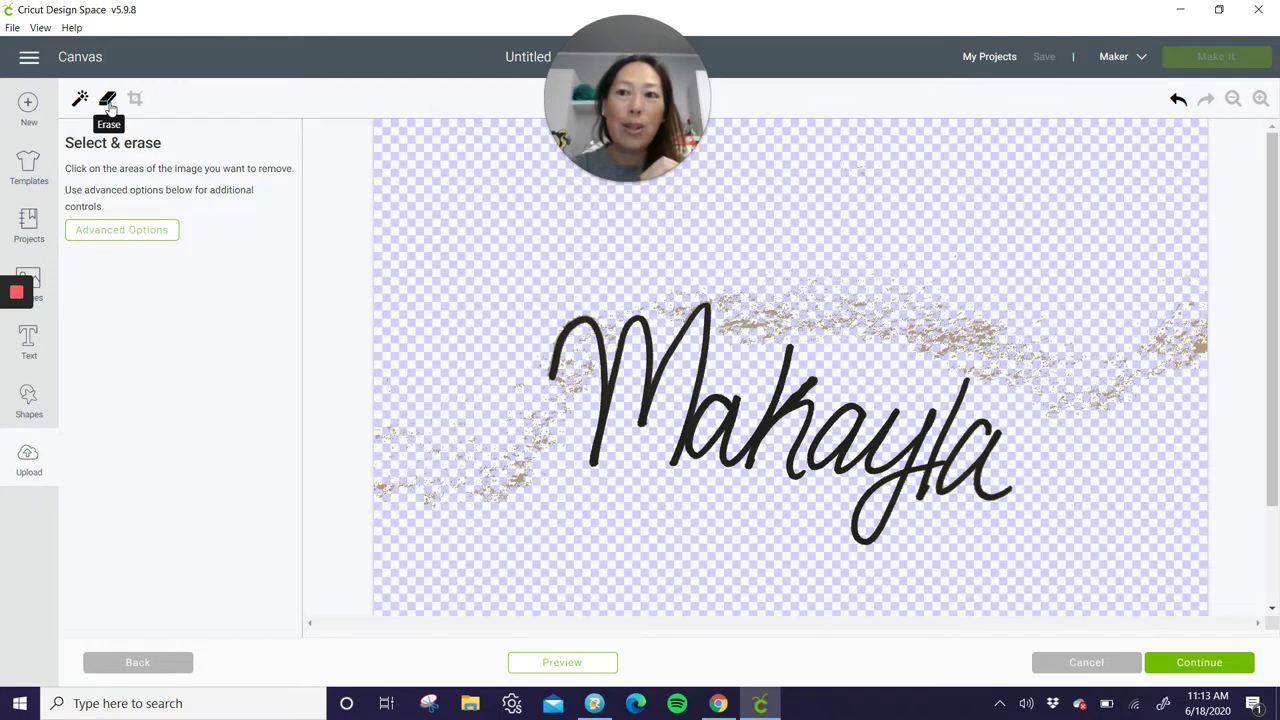
- Switch to the Erase tool and set the eraser size to its maximum
left_click(108, 100)
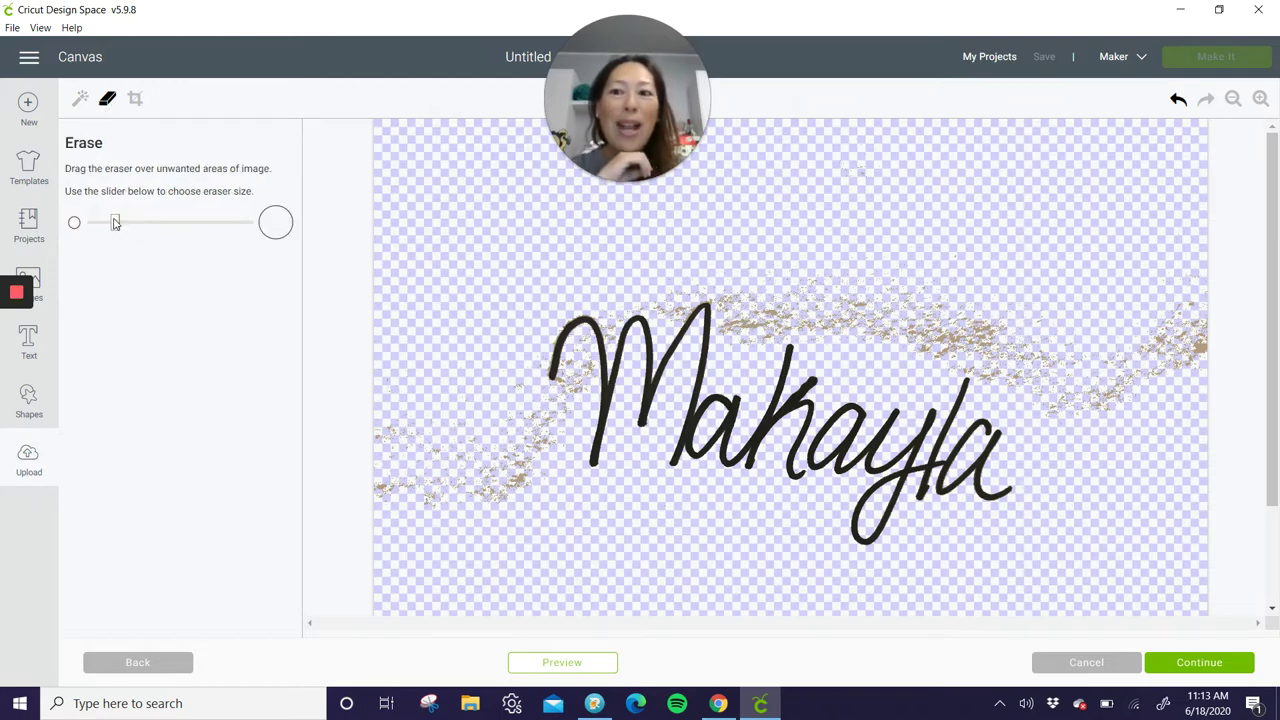
left_click_drag(115, 222, 215, 222)
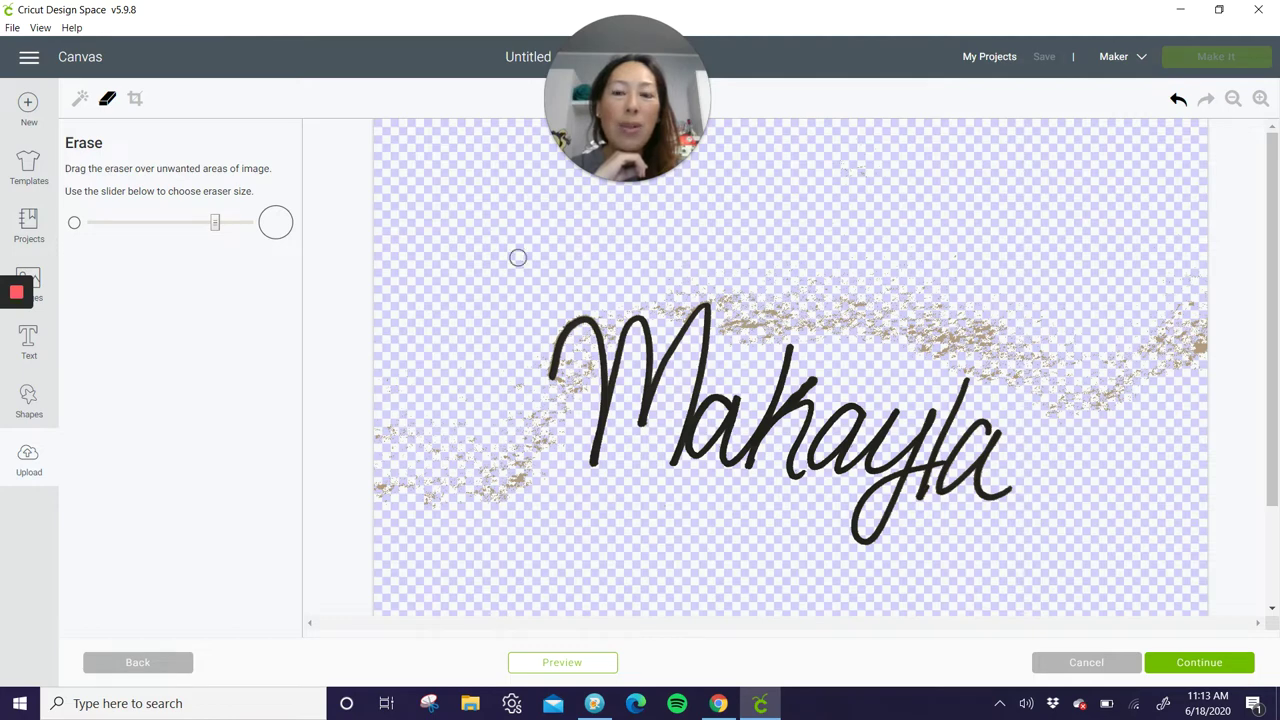
left_click_drag(216, 224, 248, 222)
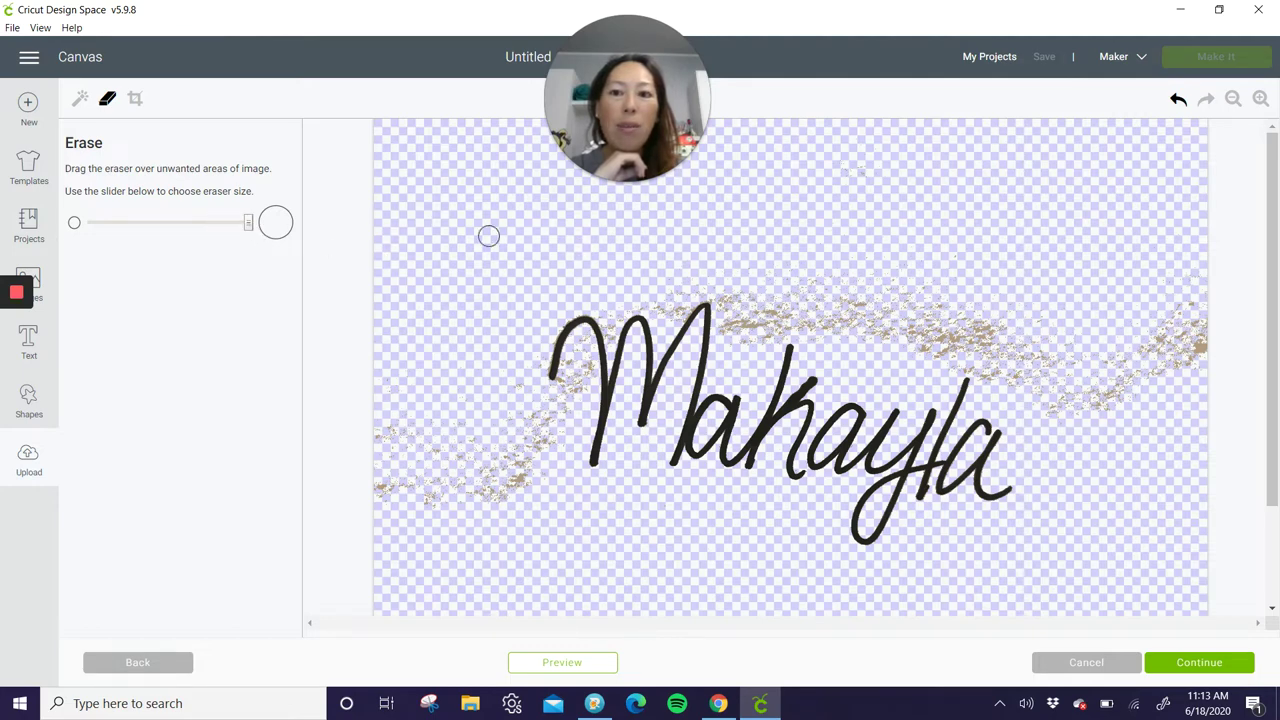
- Erase the speckles right of the M and along the image's right edge, undoing one stroke
mouse_move(723, 279)
left_mouse_down()
mouse_move(736, 343)
mouse_move(751, 284)
mouse_move(752, 354)
mouse_move(773, 298)
mouse_move(765, 340)
mouse_move(774, 307)
mouse_move(813, 300)
mouse_move(1044, 321)
mouse_move(1042, 334)
mouse_move(774, 317)
mouse_move(803, 290)
mouse_move(1019, 329)
mouse_move(873, 344)
mouse_move(1059, 356)
mouse_move(1068, 422)
mouse_move(1074, 329)
mouse_move(1107, 417)
mouse_move(1099, 328)
left_mouse_up()
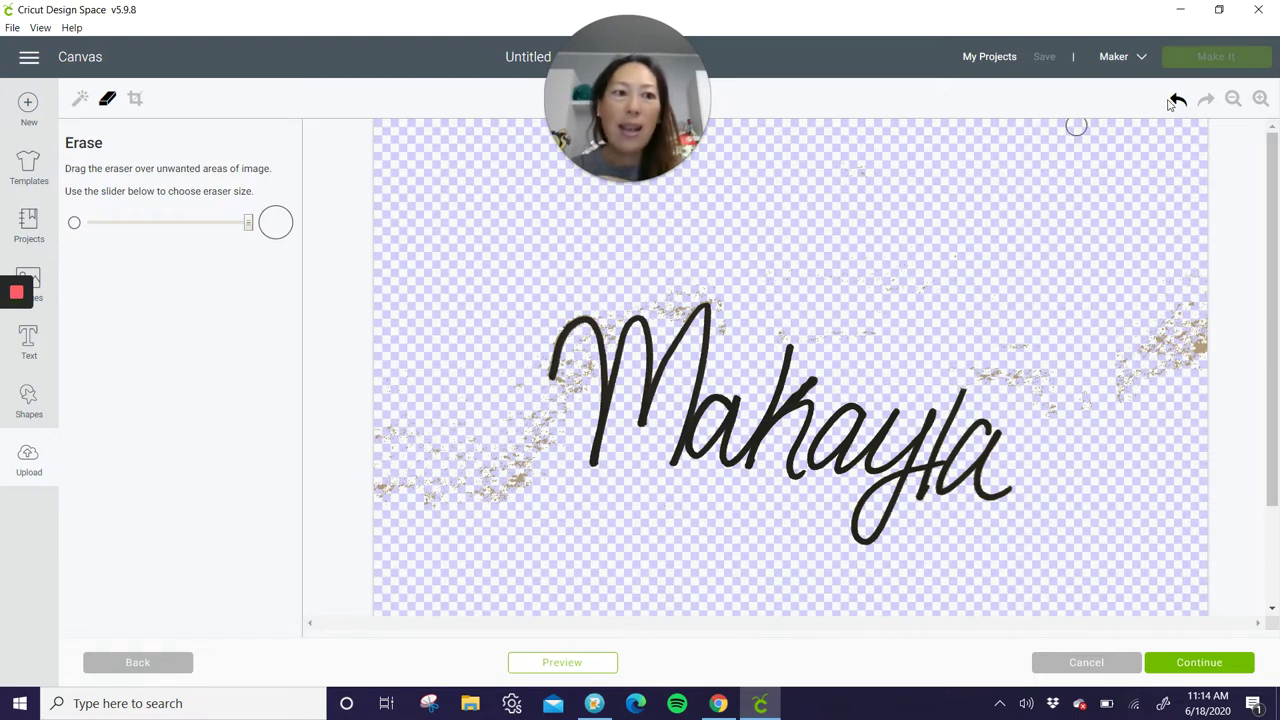
left_click(1179, 100)
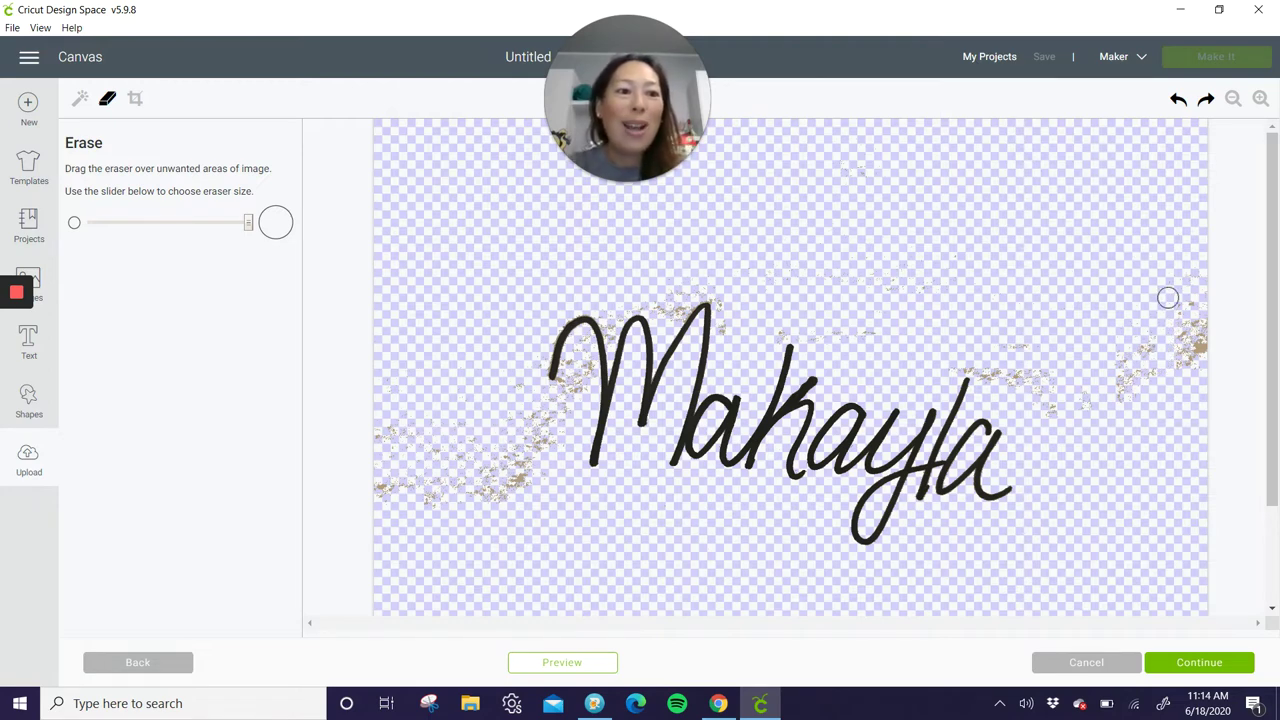
mouse_move(1201, 334)
left_mouse_down()
mouse_move(1197, 391)
mouse_move(1181, 287)
mouse_move(1174, 399)
mouse_move(1159, 292)
mouse_move(1150, 389)
mouse_move(1137, 319)
mouse_move(1121, 422)
mouse_move(1121, 320)
mouse_move(1116, 424)
mouse_move(1135, 488)
mouse_move(1183, 400)
mouse_move(1185, 327)
mouse_move(1160, 472)
mouse_move(1103, 454)
mouse_move(1081, 318)
mouse_move(1060, 448)
mouse_move(1038, 321)
mouse_move(1061, 404)
mouse_move(1061, 377)
mouse_move(1029, 346)
mouse_move(1023, 371)
mouse_move(1018, 331)
mouse_move(1000, 366)
left_mouse_up()
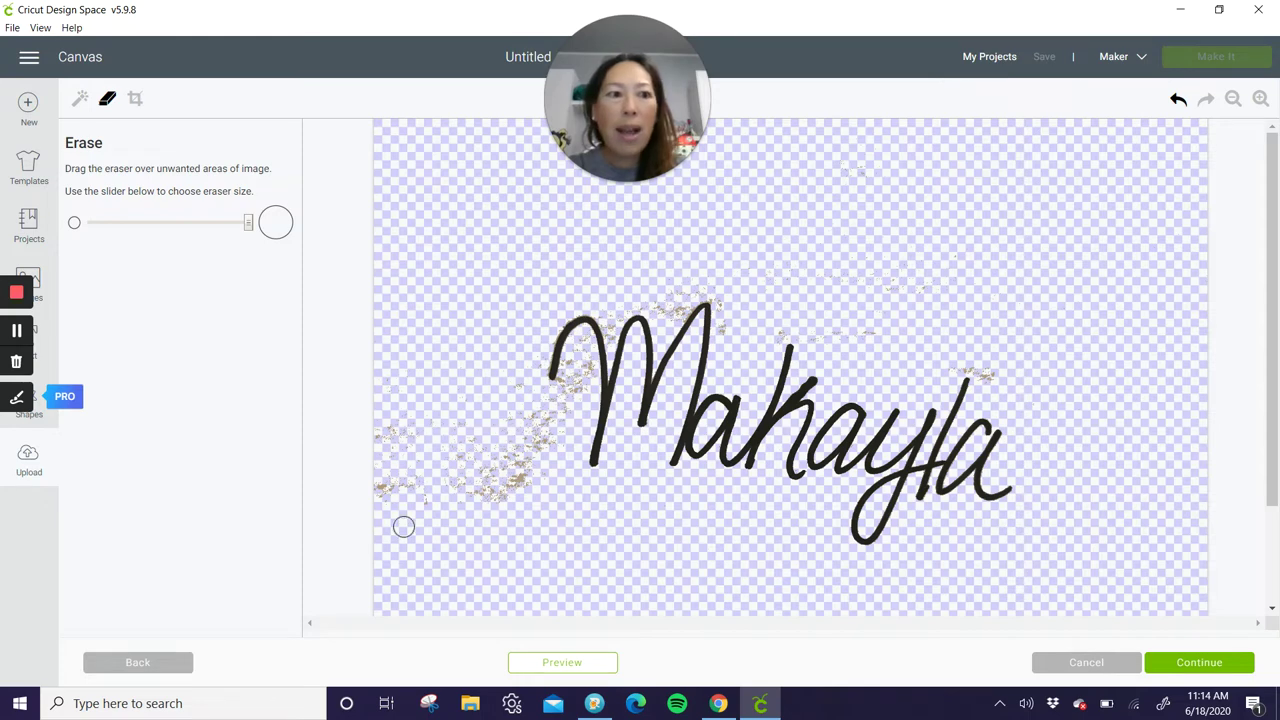
- Erase the speckles left of the M, undoing strokes that clipped the M's left stroke
mouse_move(394, 434)
left_mouse_down()
mouse_move(382, 532)
mouse_move(389, 444)
mouse_move(408, 534)
mouse_move(435, 450)
mouse_move(458, 532)
mouse_move(479, 472)
mouse_move(500, 505)
mouse_move(505, 469)
mouse_move(486, 445)
mouse_move(453, 497)
mouse_move(473, 409)
mouse_move(405, 466)
left_mouse_up()
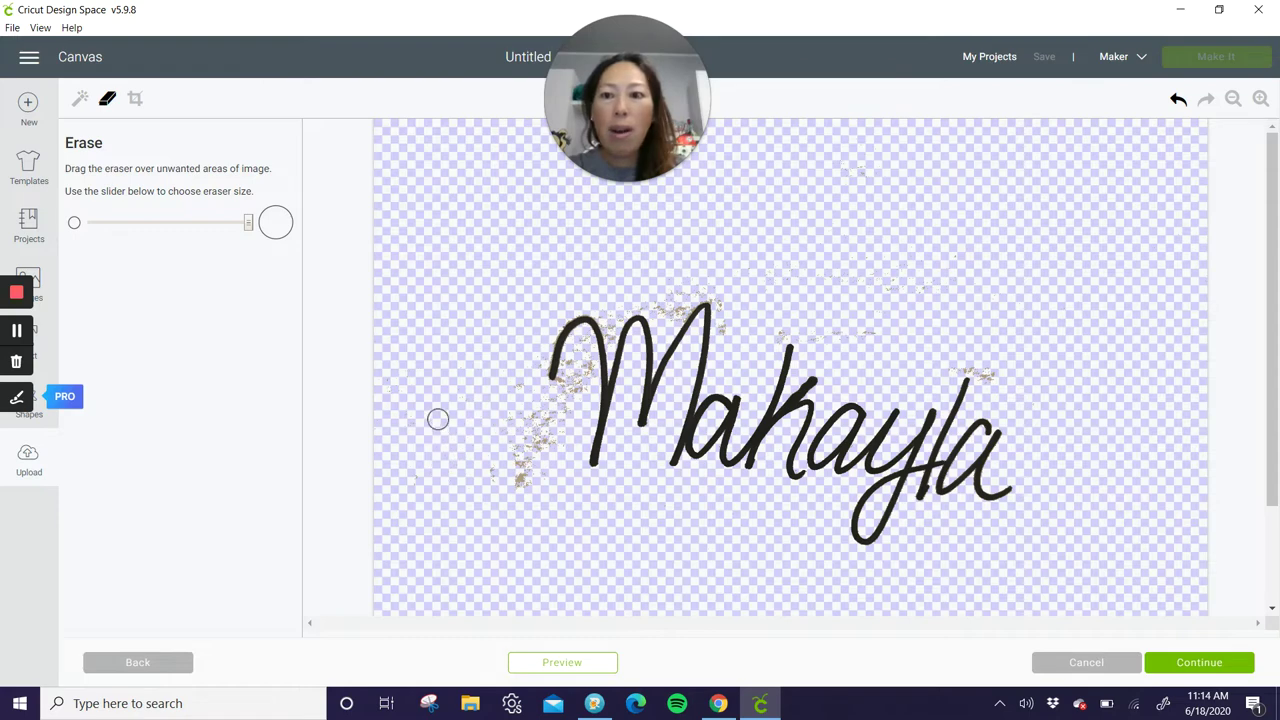
mouse_move(546, 416)
left_mouse_down()
mouse_move(521, 494)
mouse_move(508, 338)
mouse_move(485, 404)
mouse_move(480, 491)
mouse_move(512, 397)
mouse_move(514, 434)
mouse_move(560, 423)
left_mouse_up()
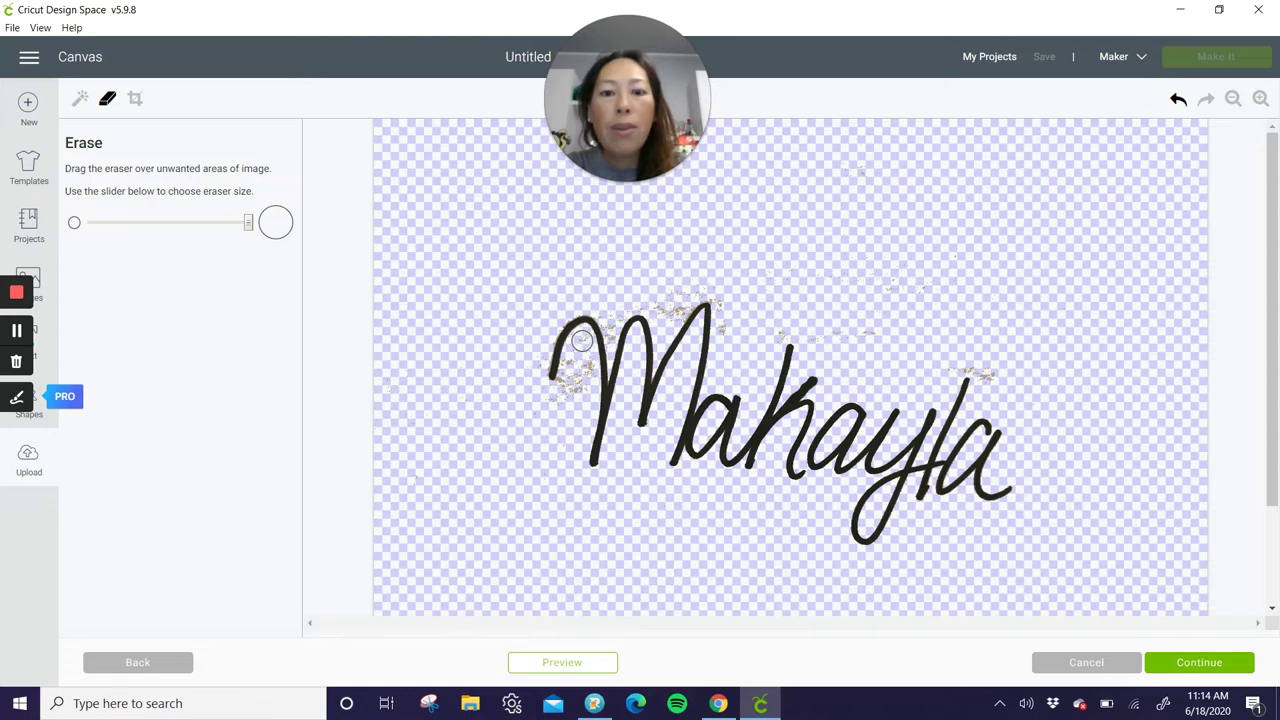
left_click_drag(581, 340, 570, 398)
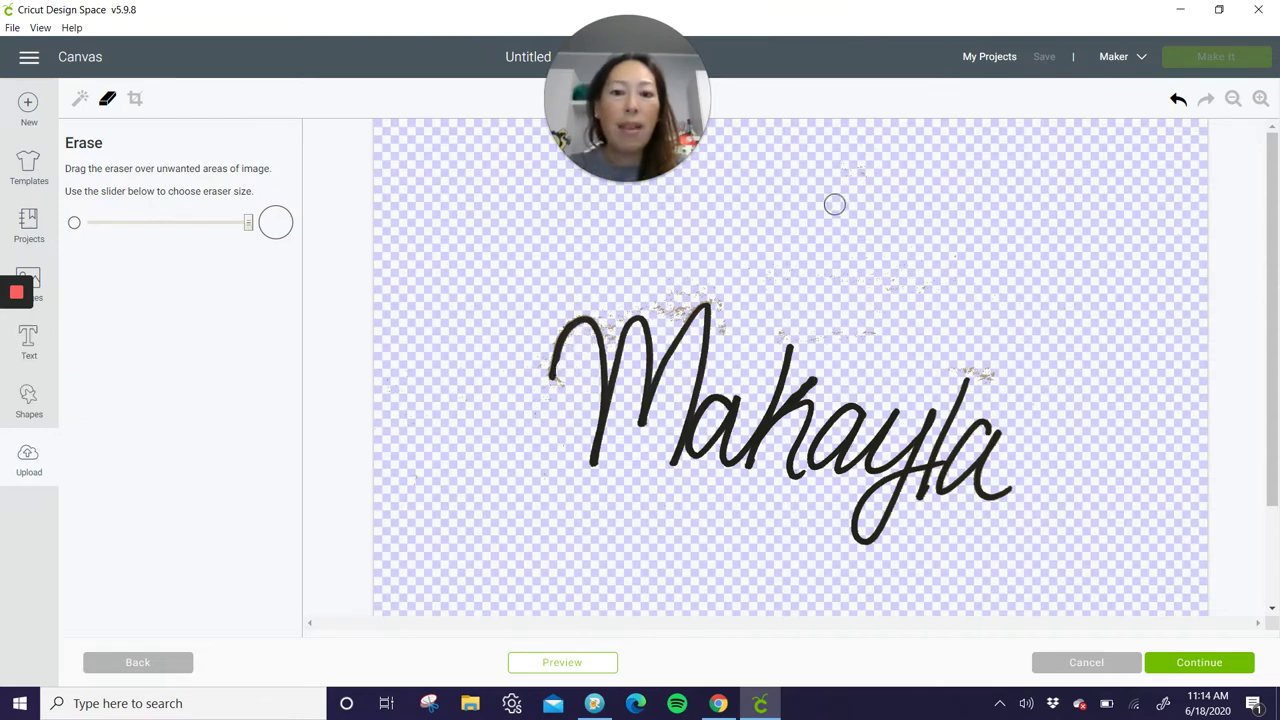
left_click(1178, 99)
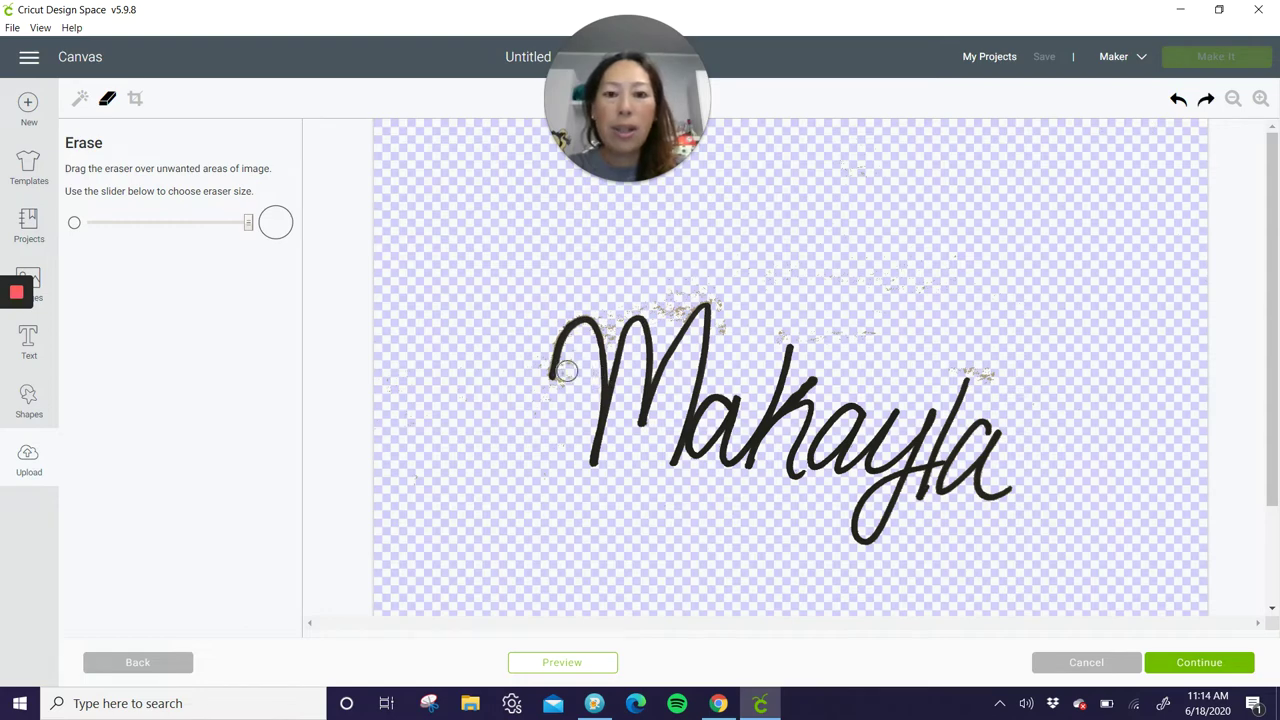
mouse_move(571, 369)
left_mouse_down()
mouse_move(586, 414)
mouse_move(574, 429)
mouse_move(567, 386)
left_mouse_up()
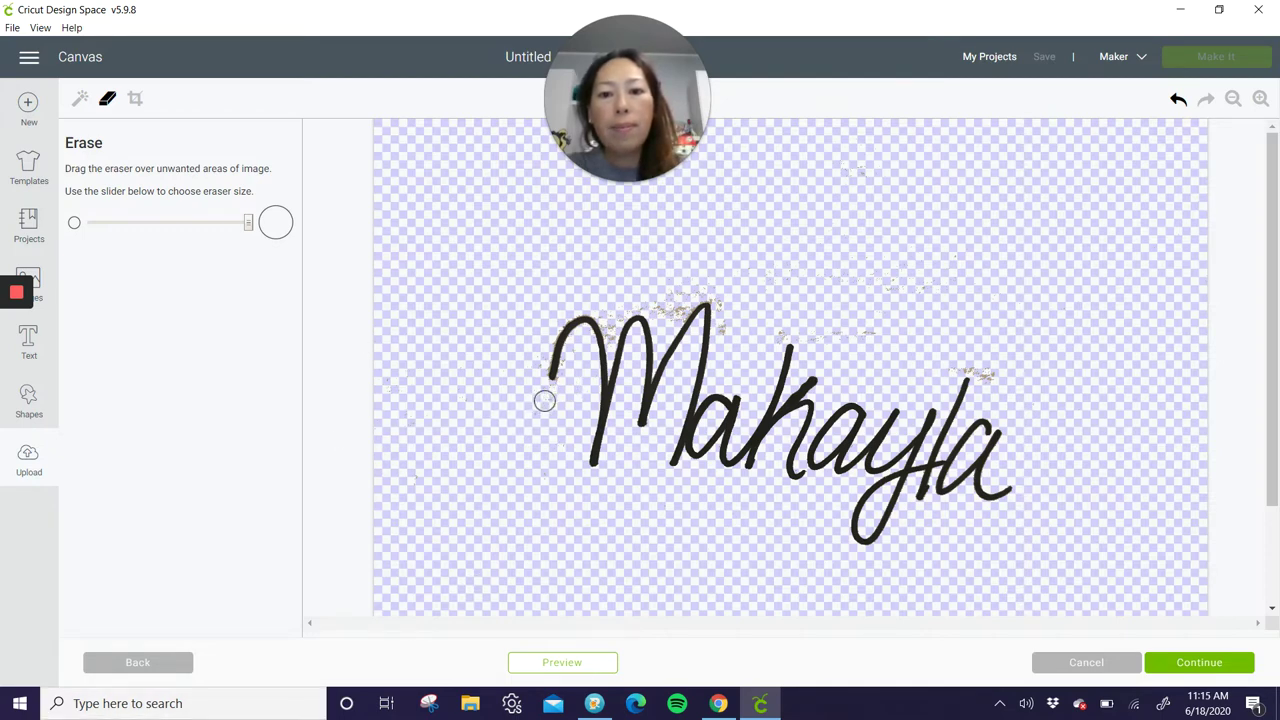
left_click_drag(544, 400, 547, 377)
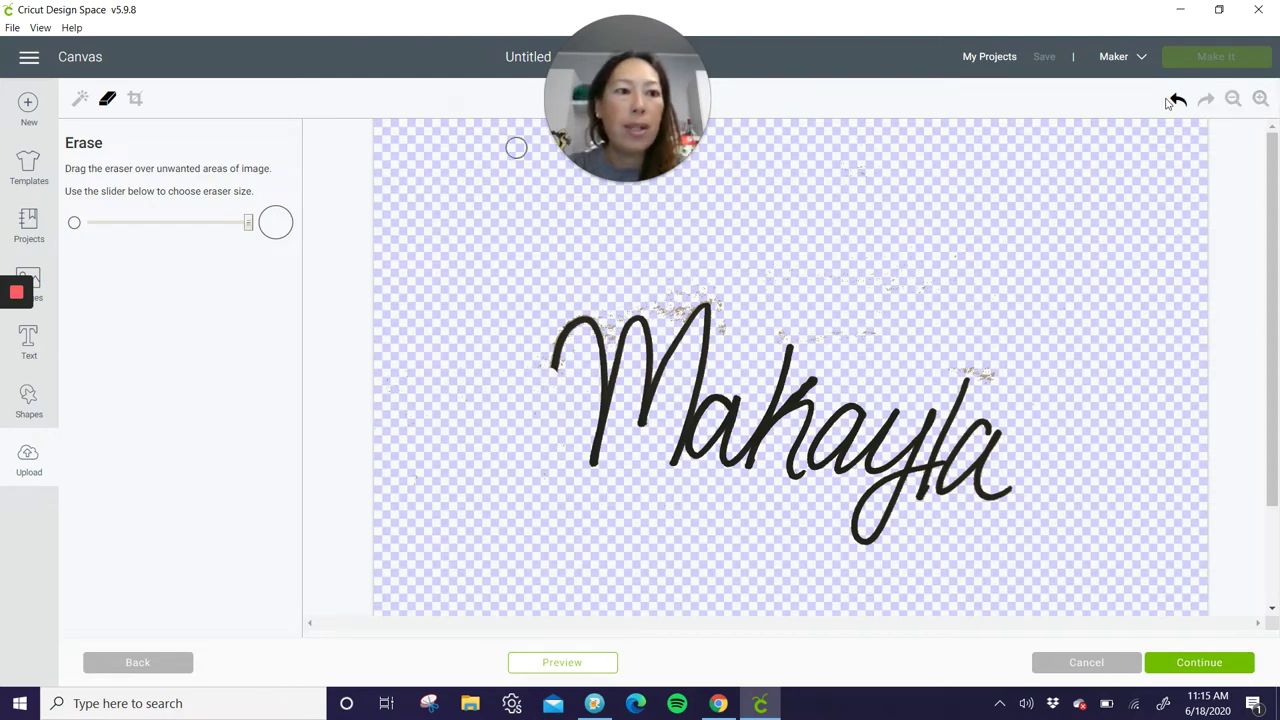
left_click(1176, 102)
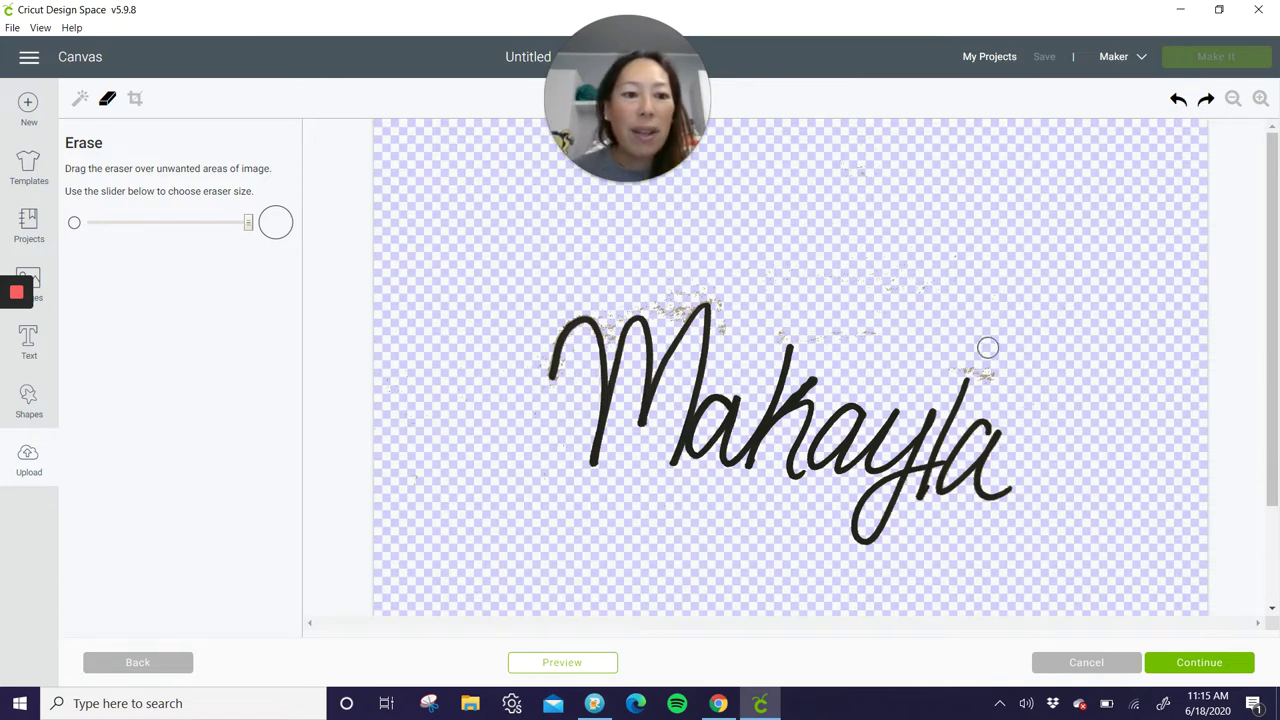
- Erase the leftover specks near the top of the final a
left_click_drag(991, 352, 980, 376)
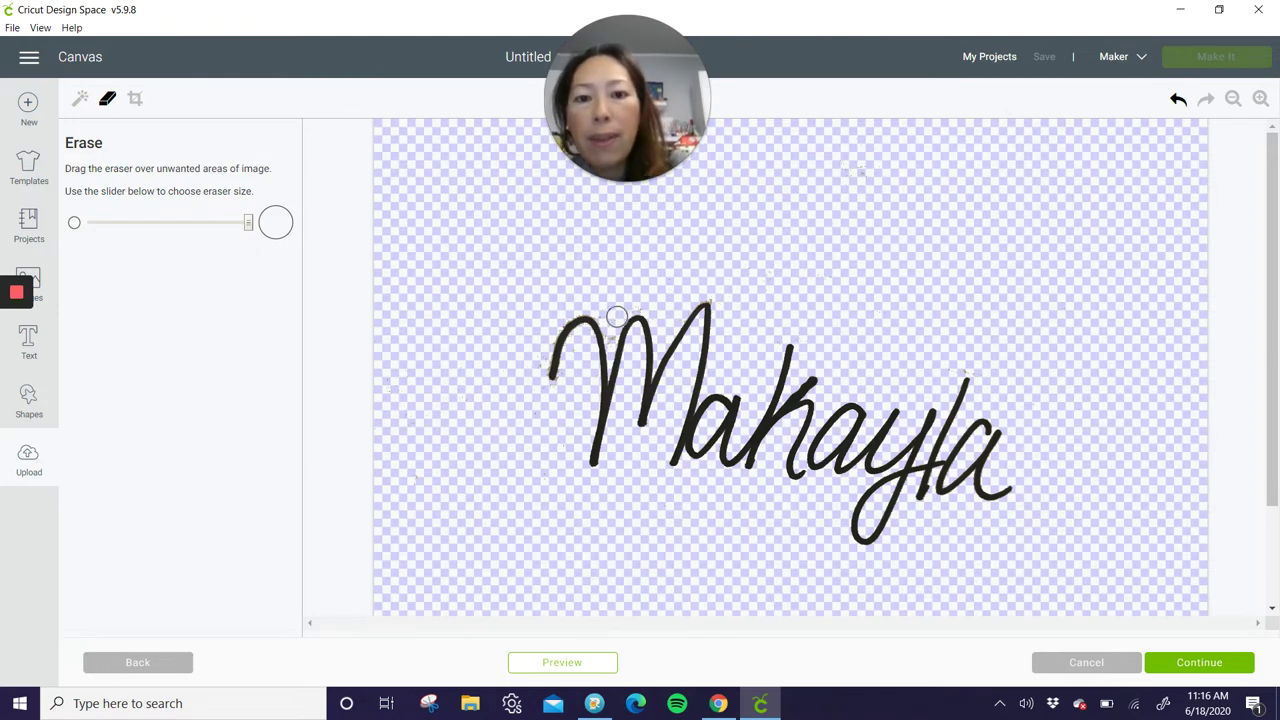
- Restore the M stroke, erase marks near the name's end, and shrink the eraser
left_click(1178, 99)
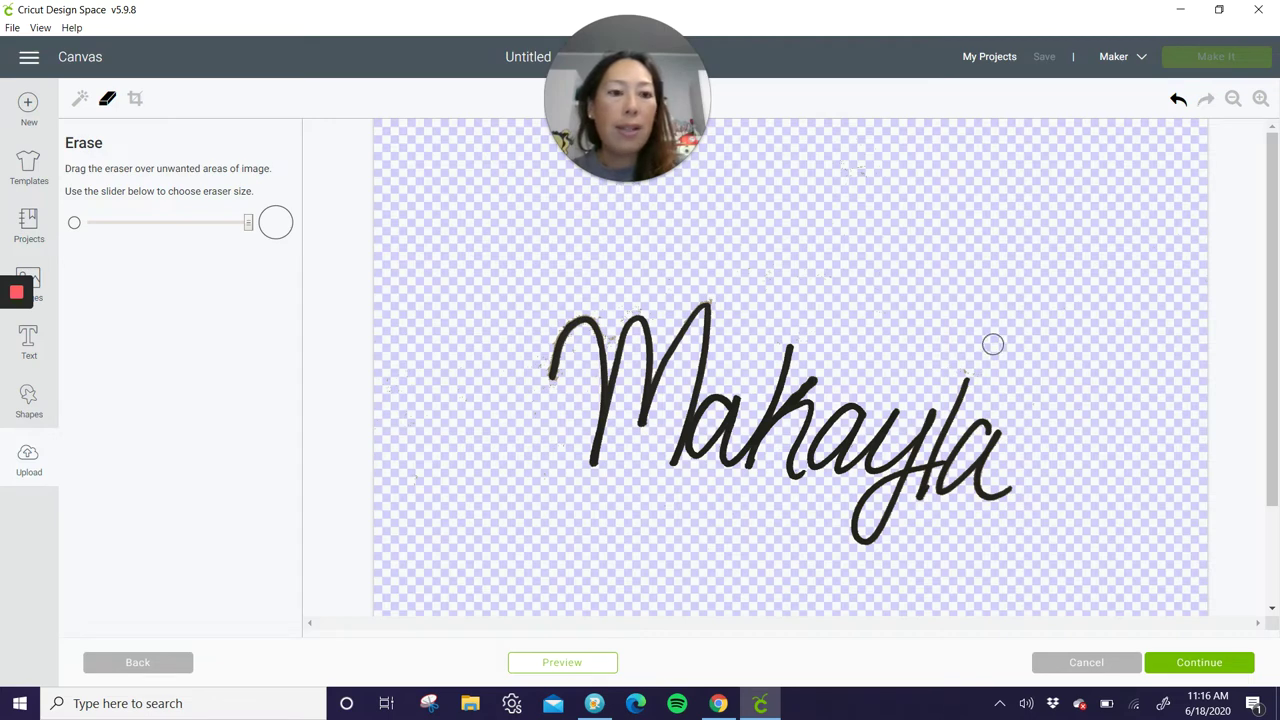
left_click_drag(994, 343, 968, 359)
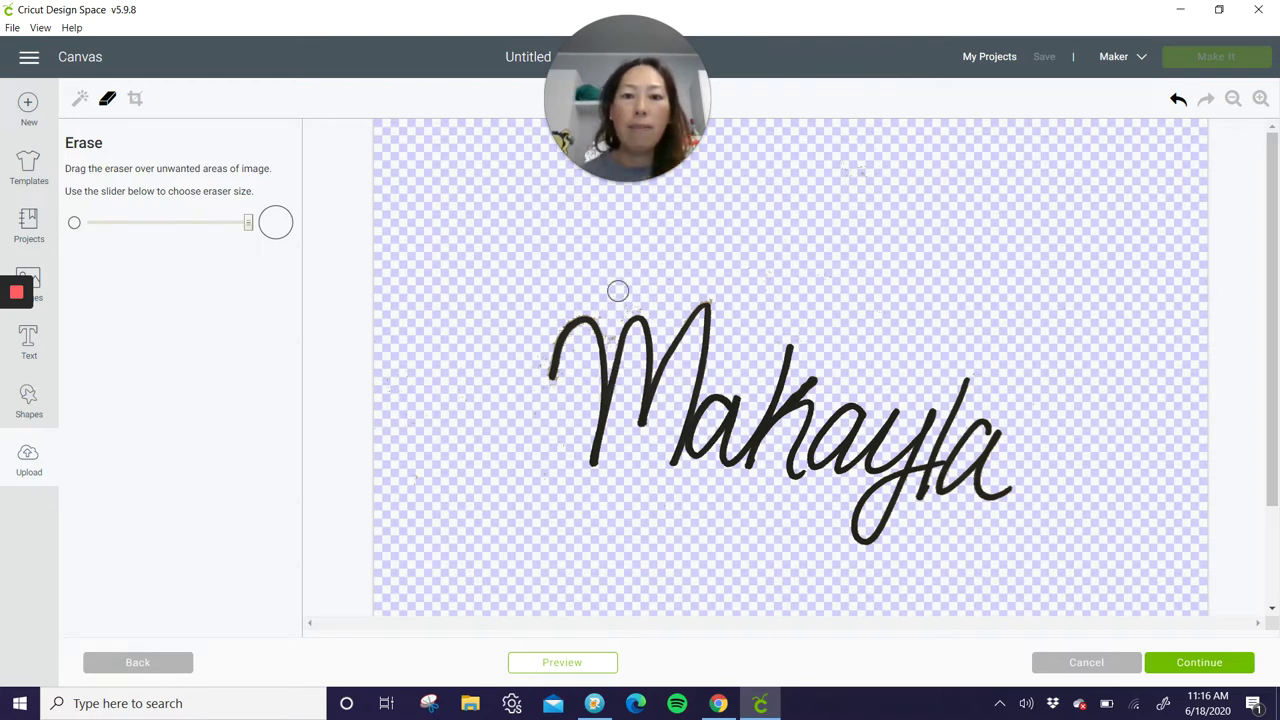
left_click(105, 224)
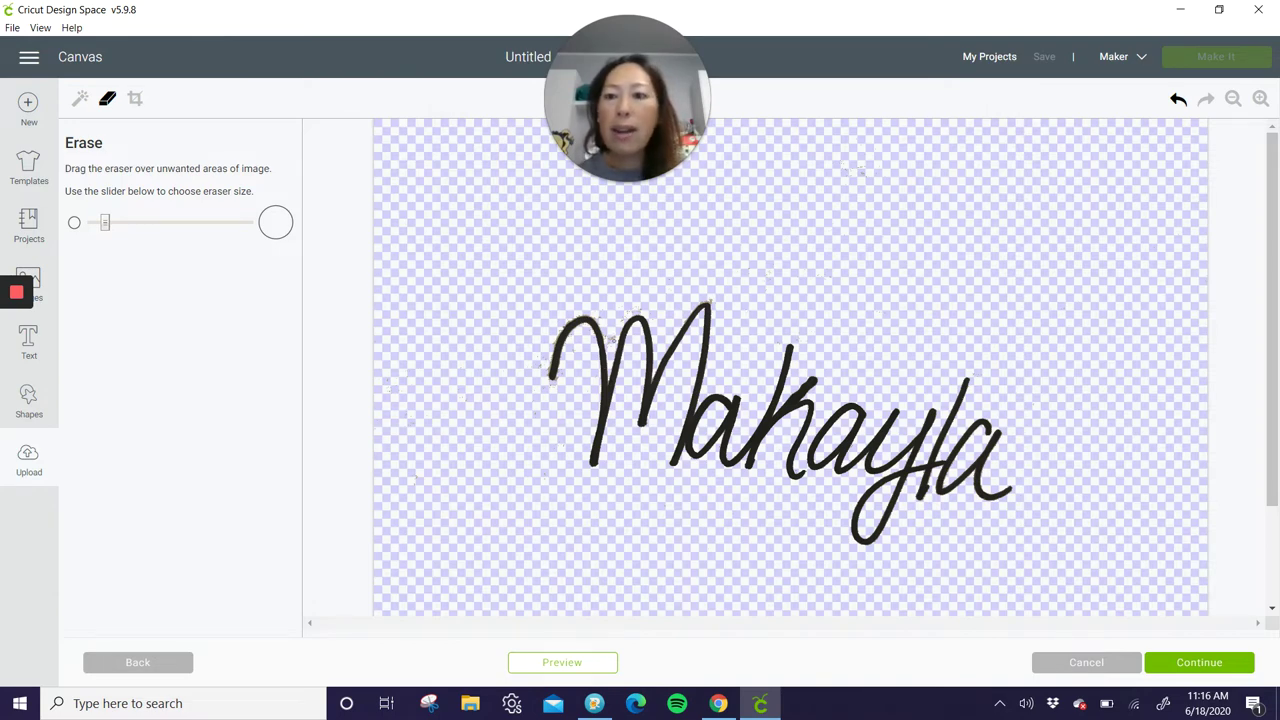
left_click(126, 225)
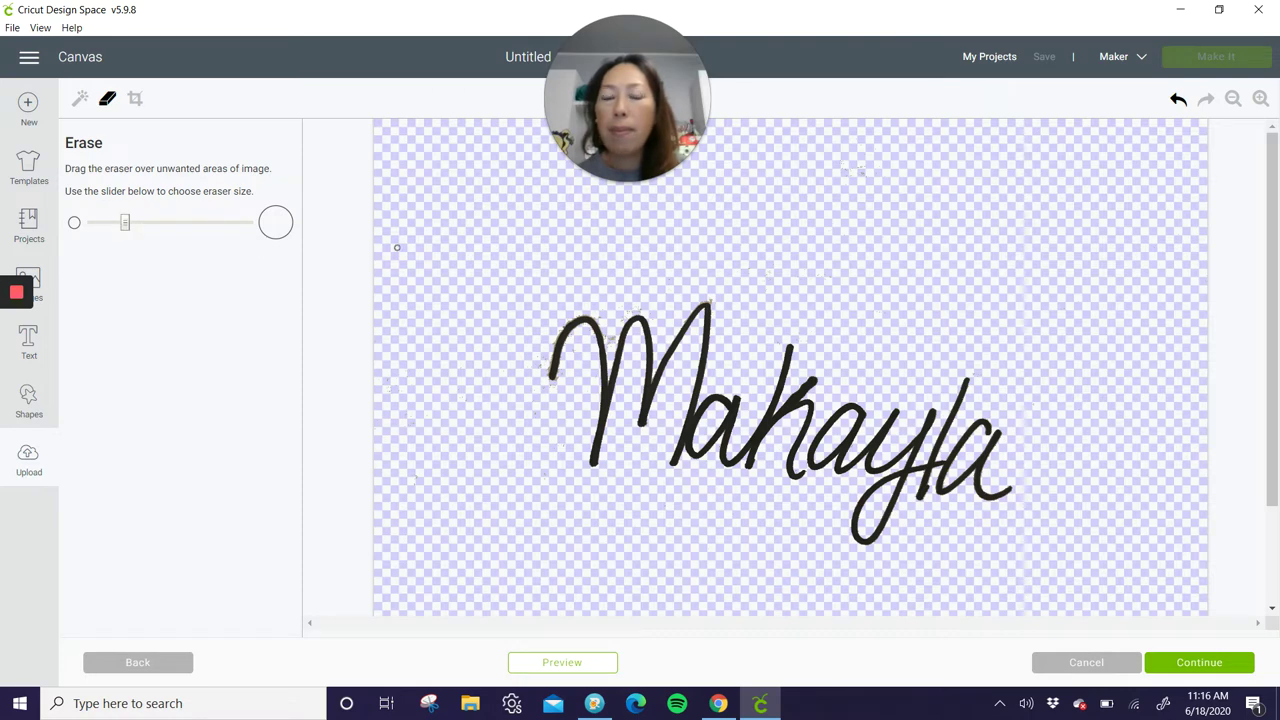
- Save the cleaned Makayla image as a Cut image
left_click(1208, 661)
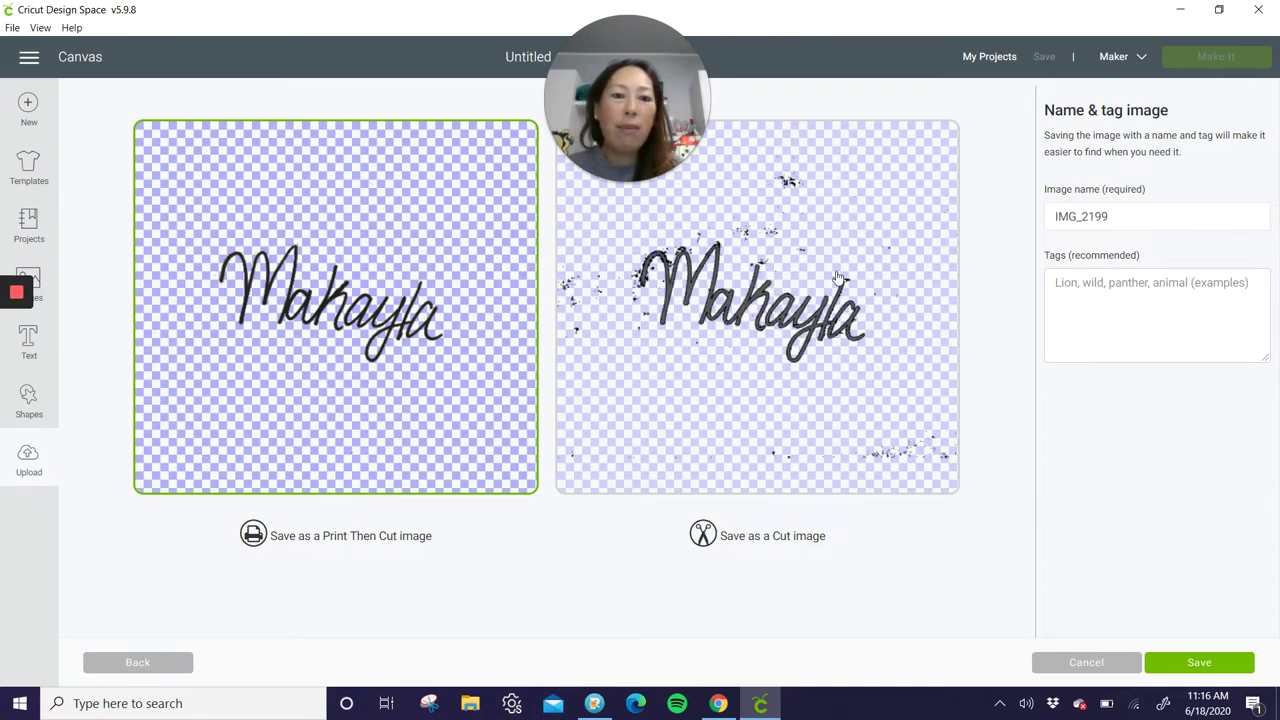
left_click(733, 342)
left_click(1208, 666)
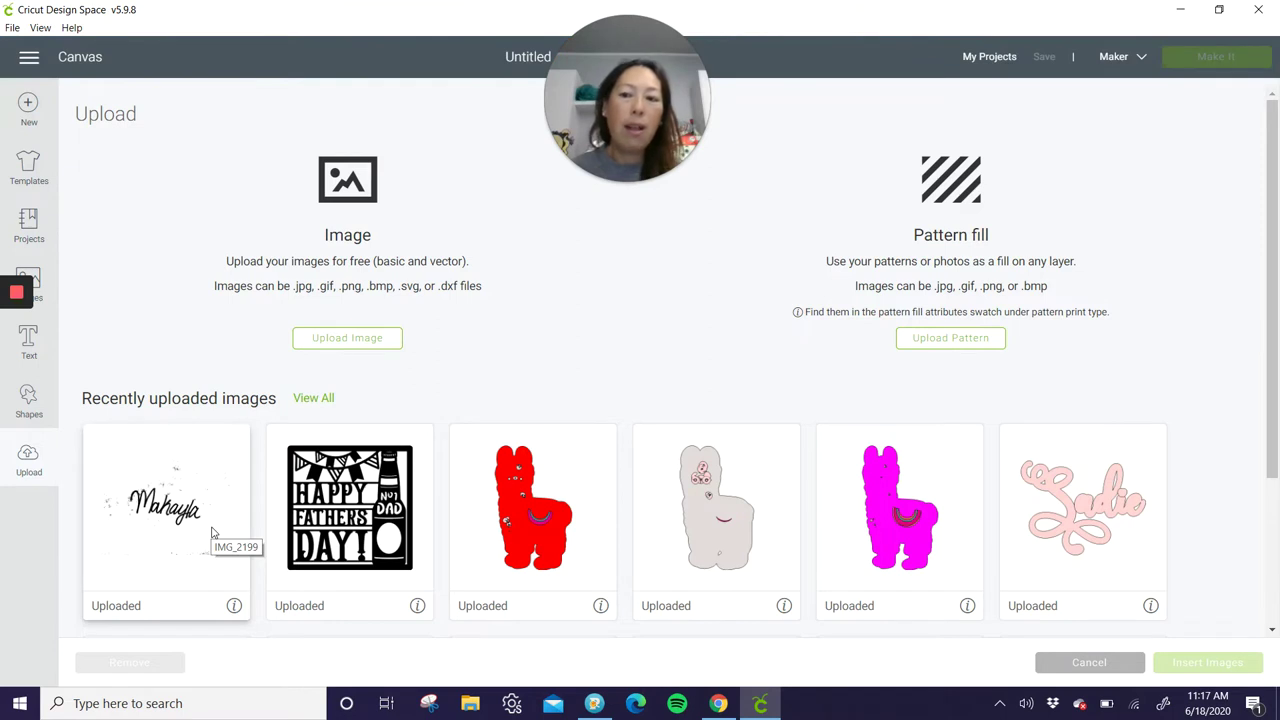
- Insert the Makayla upload onto the canvas and set its width to 12 in (12.001 × 9.005)
left_click(212, 533)
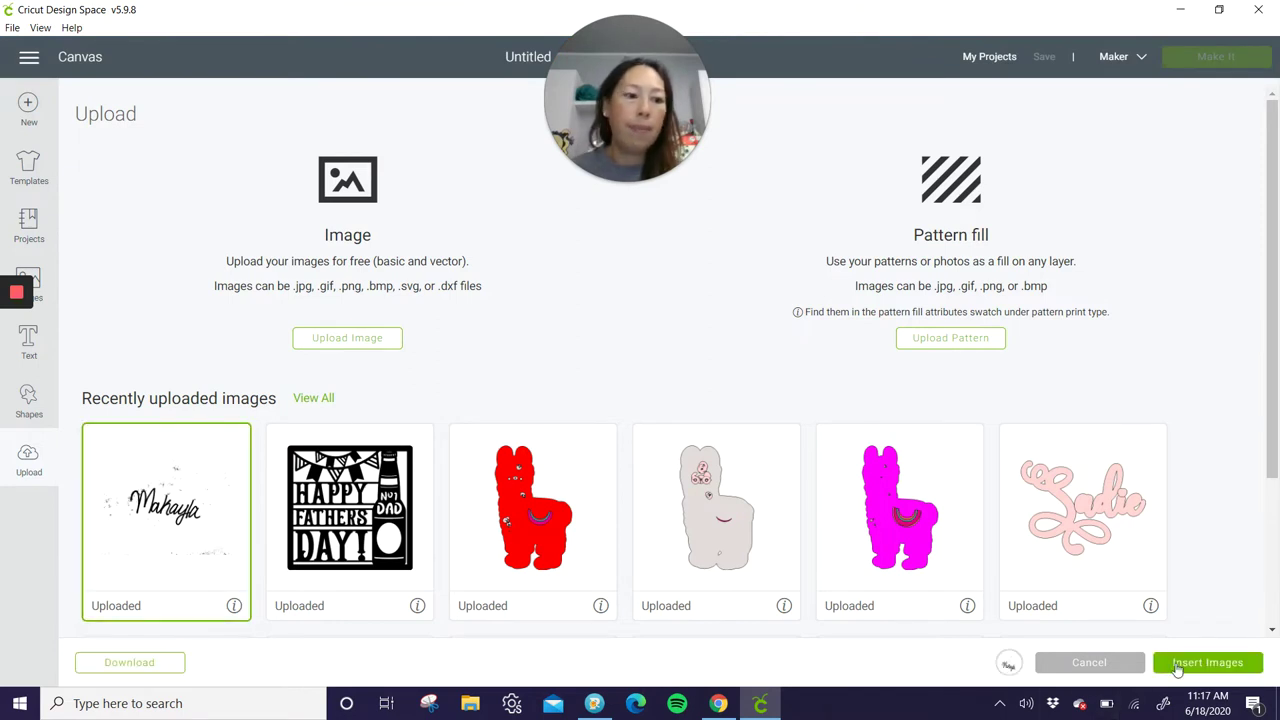
left_click(1178, 668)
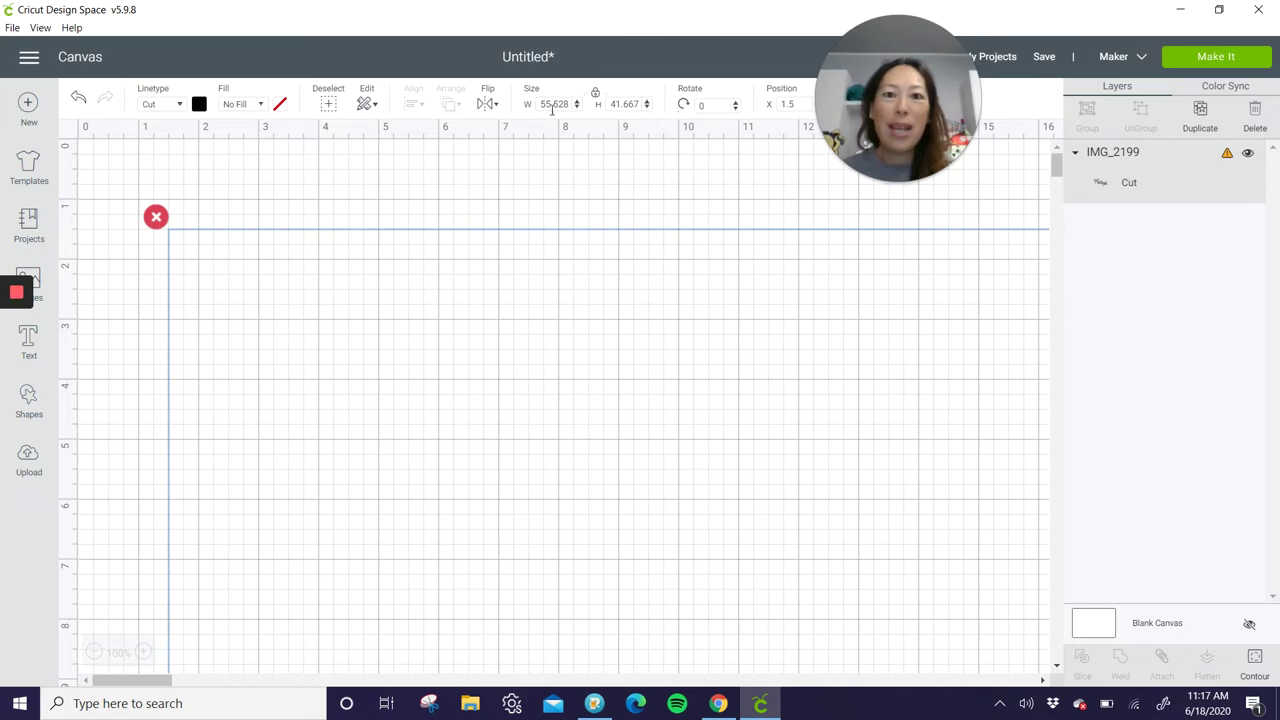
left_click(555, 104)
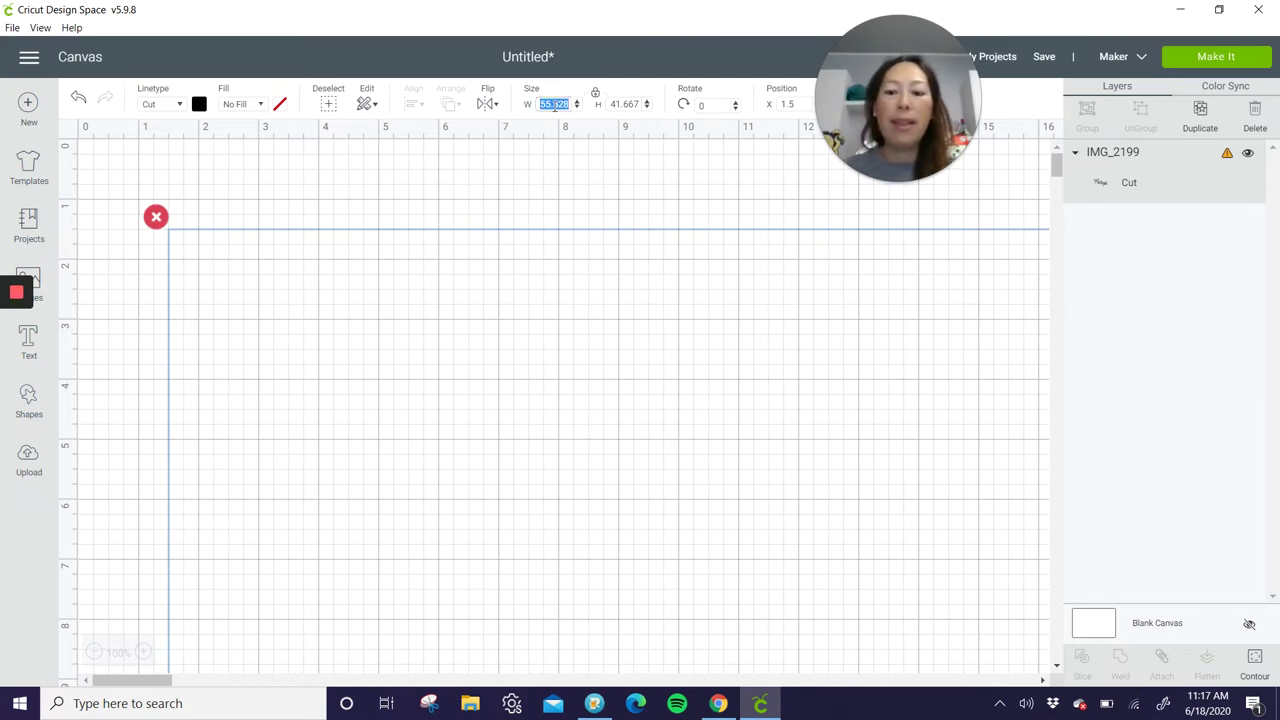
type("12")
key("Tab")
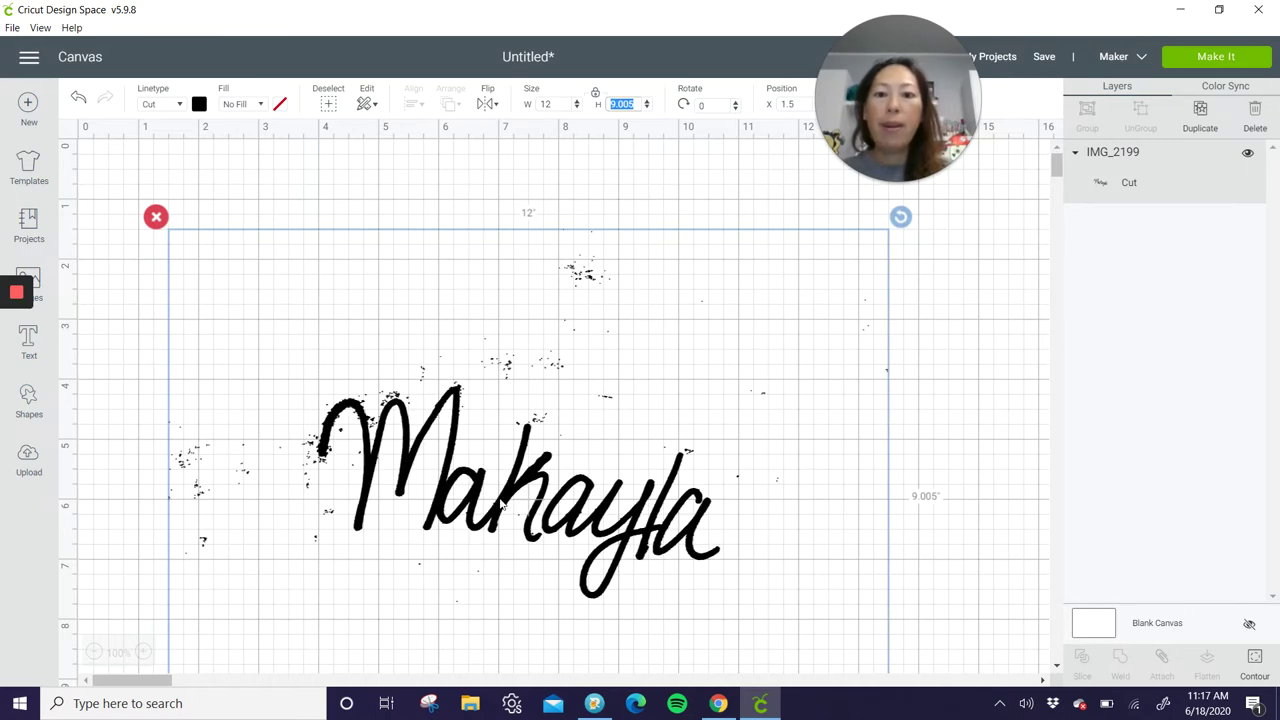
scroll(510, 401, "down", 2)
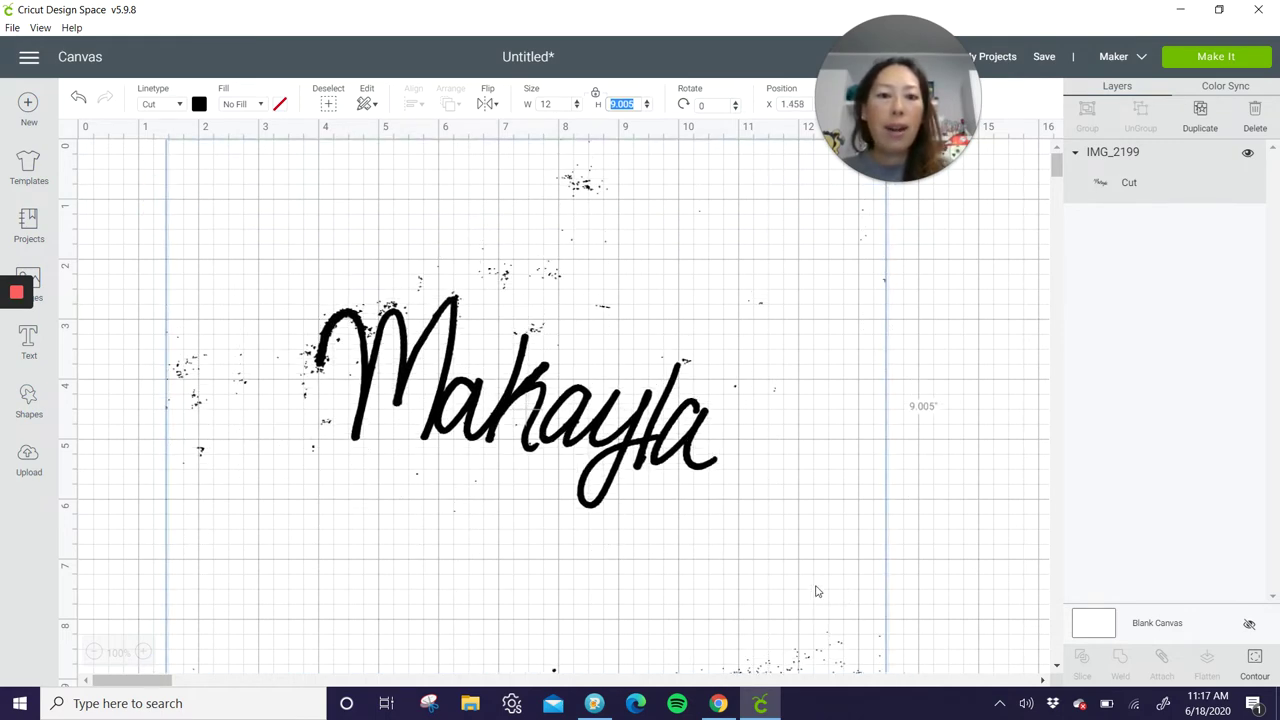
key("Return")
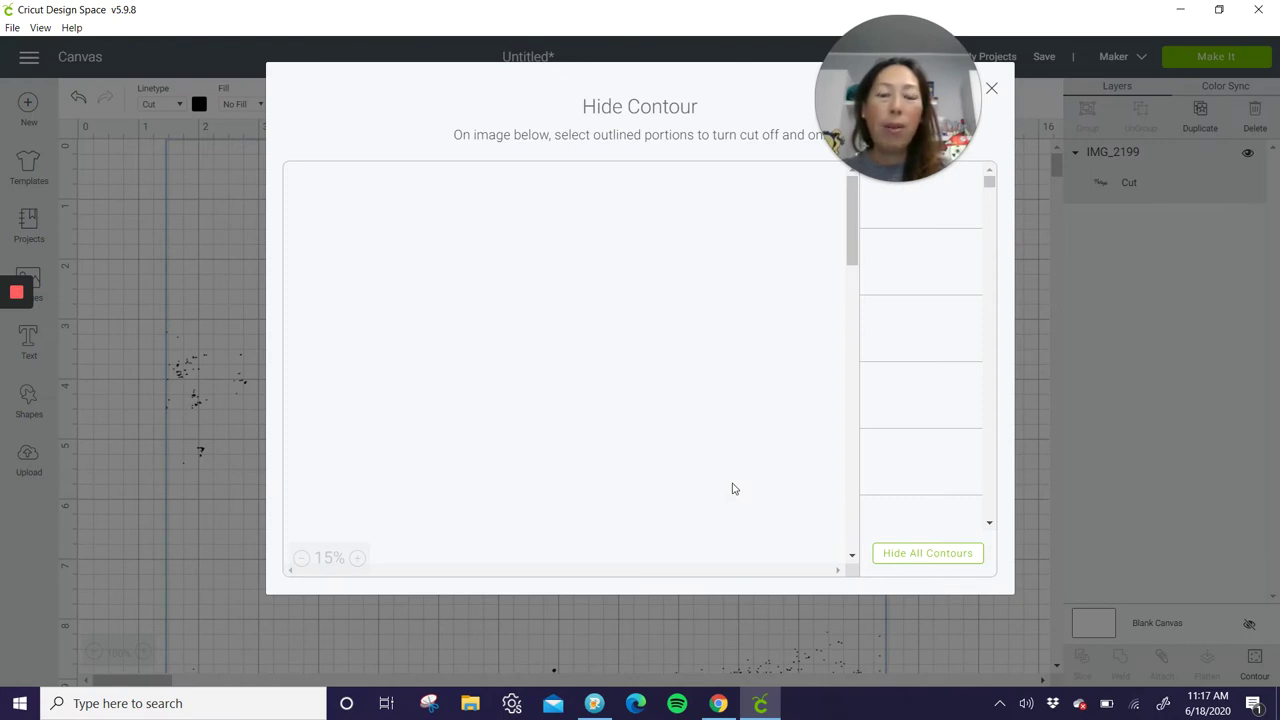
- Set the Makayla Hide Contour preview zoom to 100%
left_click(330, 567)
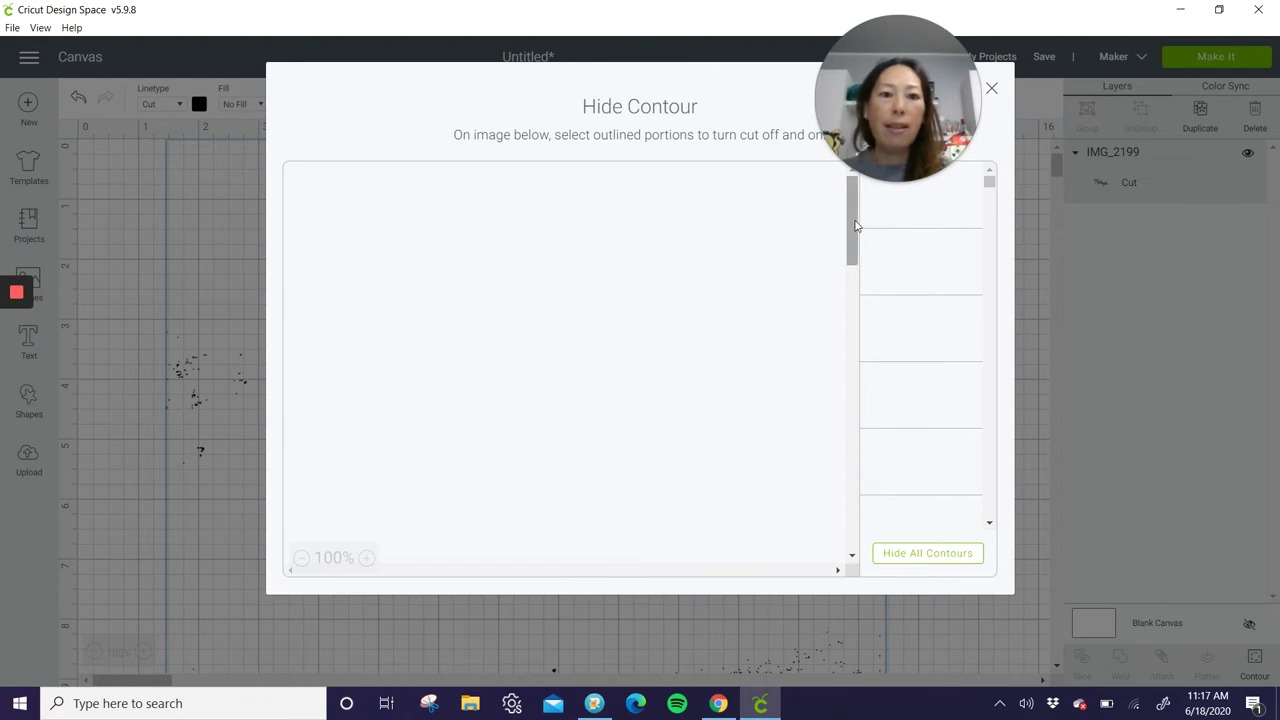
mouse_move(853, 228)
left_mouse_down()
mouse_move(823, 526)
mouse_move(829, 223)
left_mouse_up()
- Hide all of Makayla's contours, then restore the 'ayla' letter contour
left_click(920, 556)
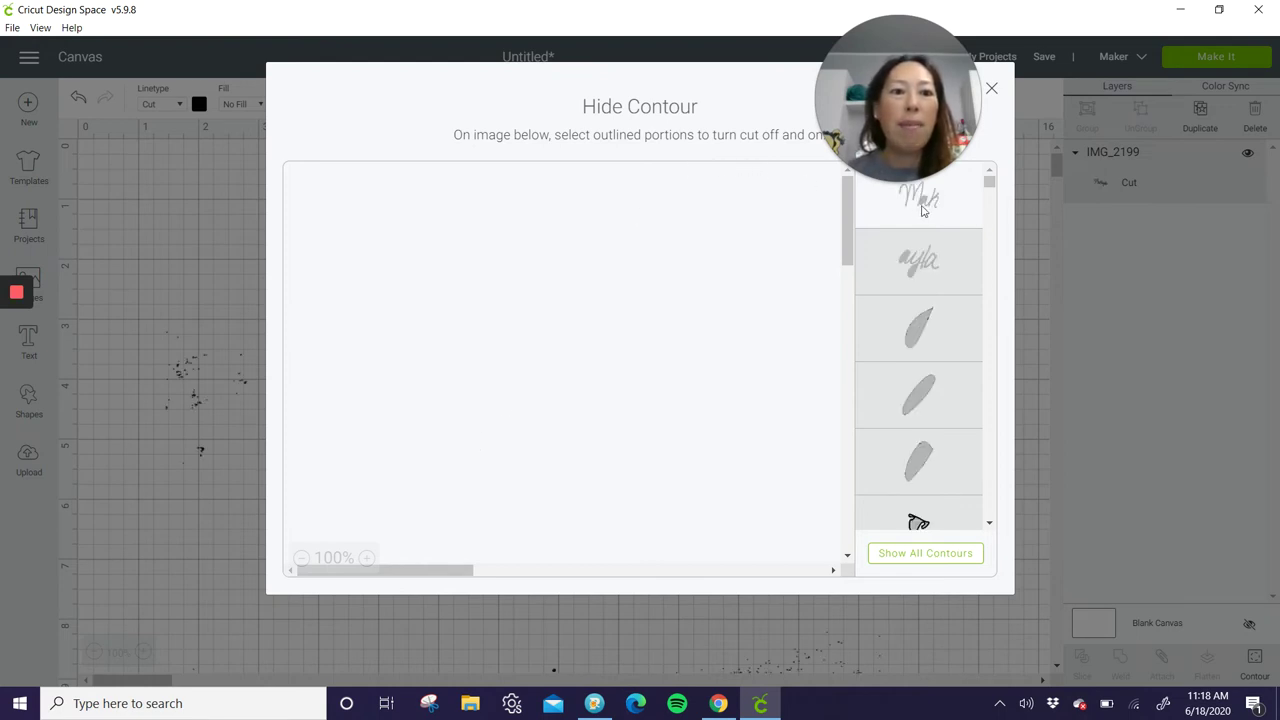
left_click(940, 275)
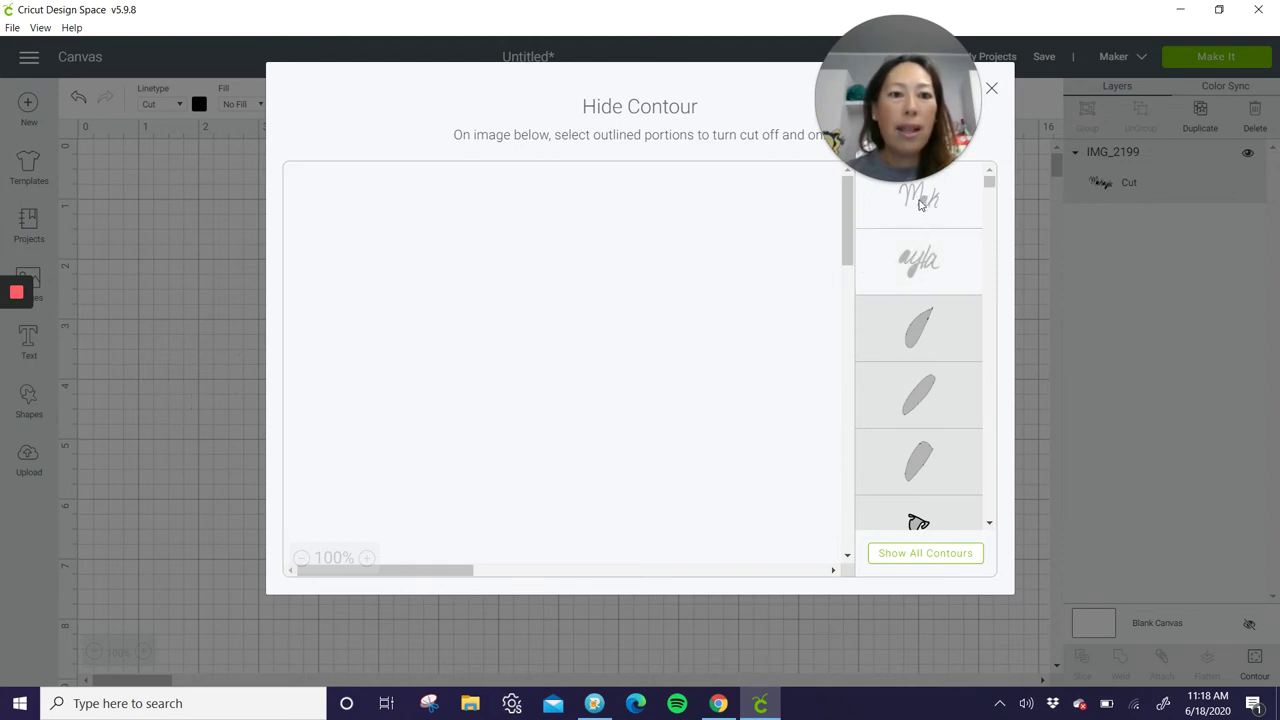
scroll(473, 460, "down", 6)
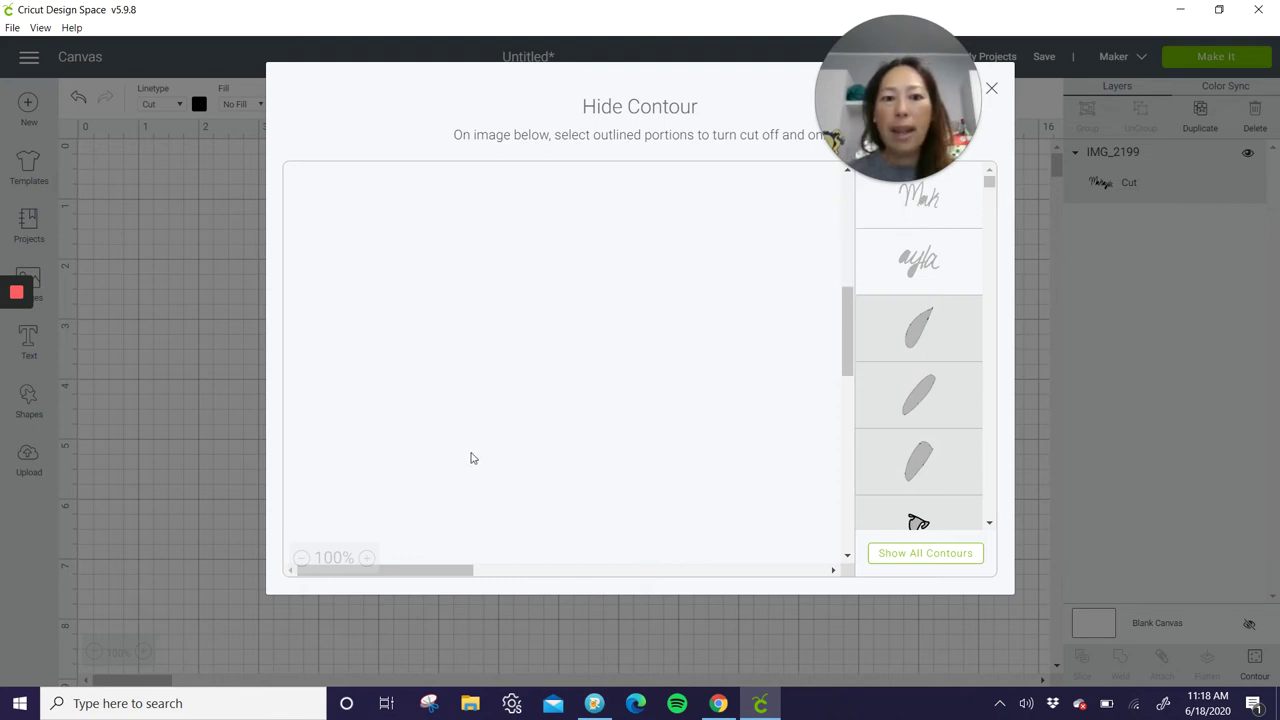
scroll(476, 456, "up", 6)
scroll(483, 453, "up", 2)
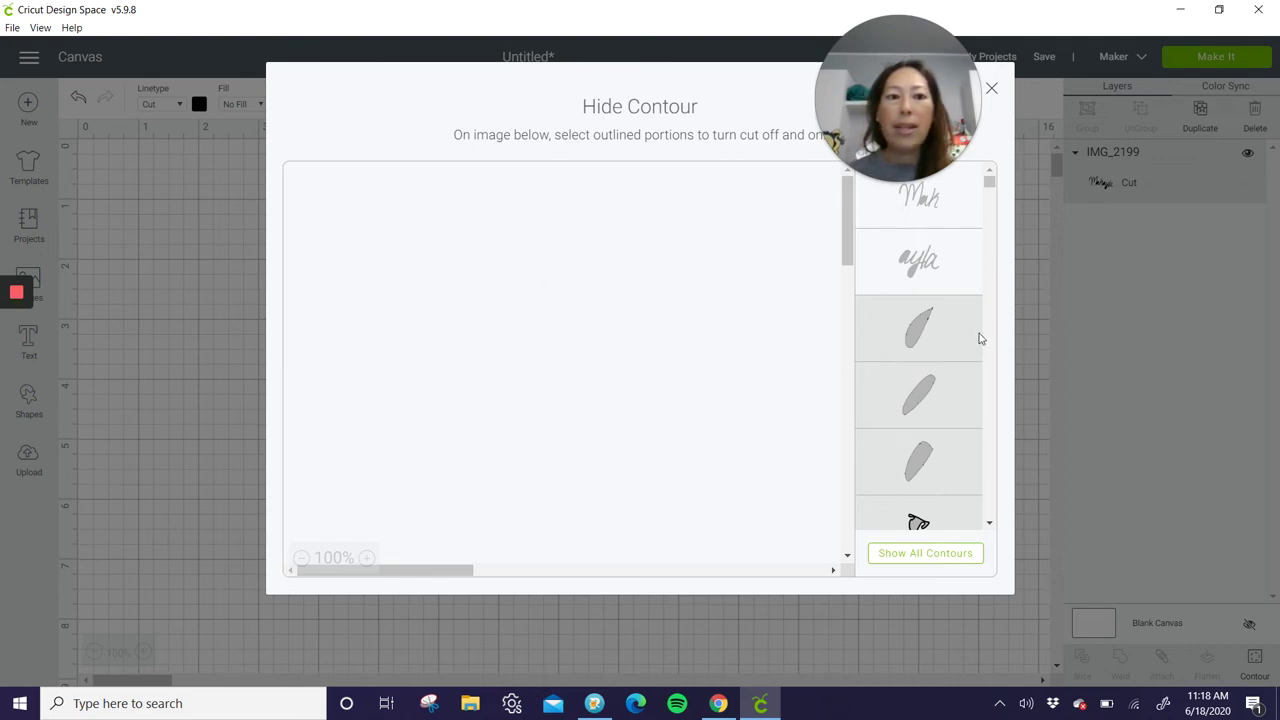
- Restore the leaf-shaped letter pieces and the fifth piece, then close the contour window
left_click(935, 325)
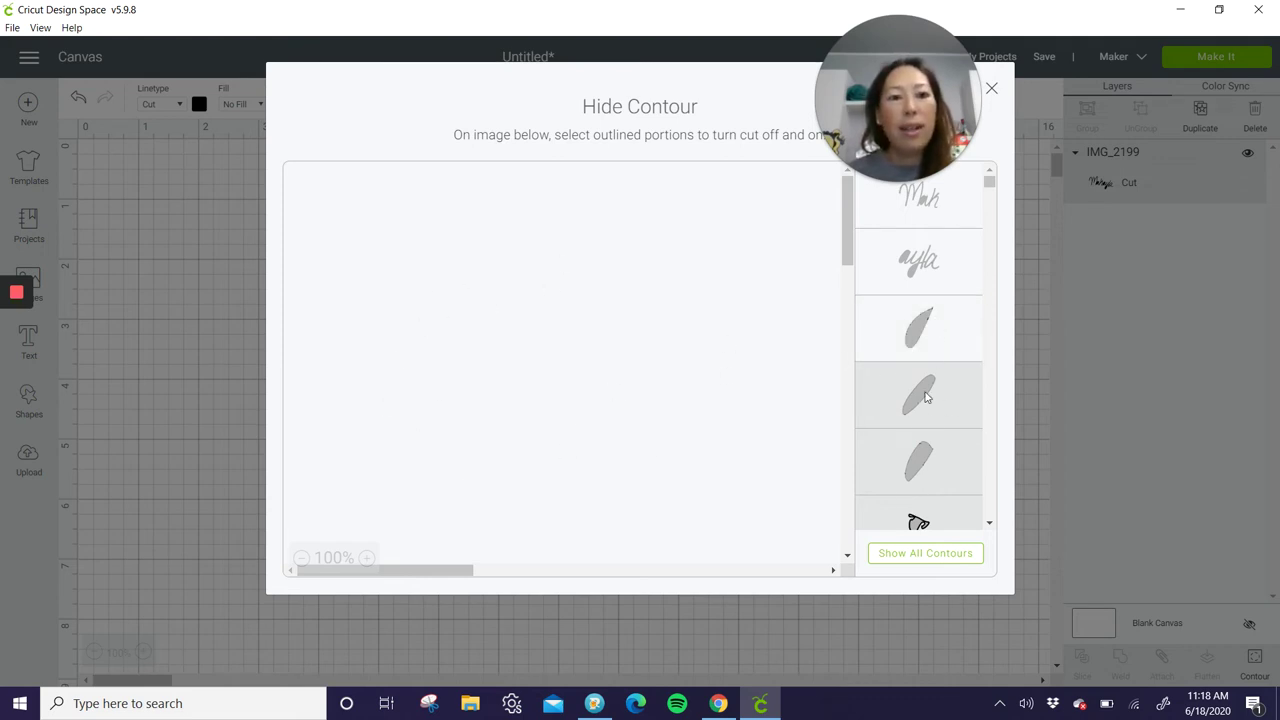
left_click(922, 420)
left_click(917, 483)
scroll(955, 370, "down", 5)
scroll(952, 433, "up", 5)
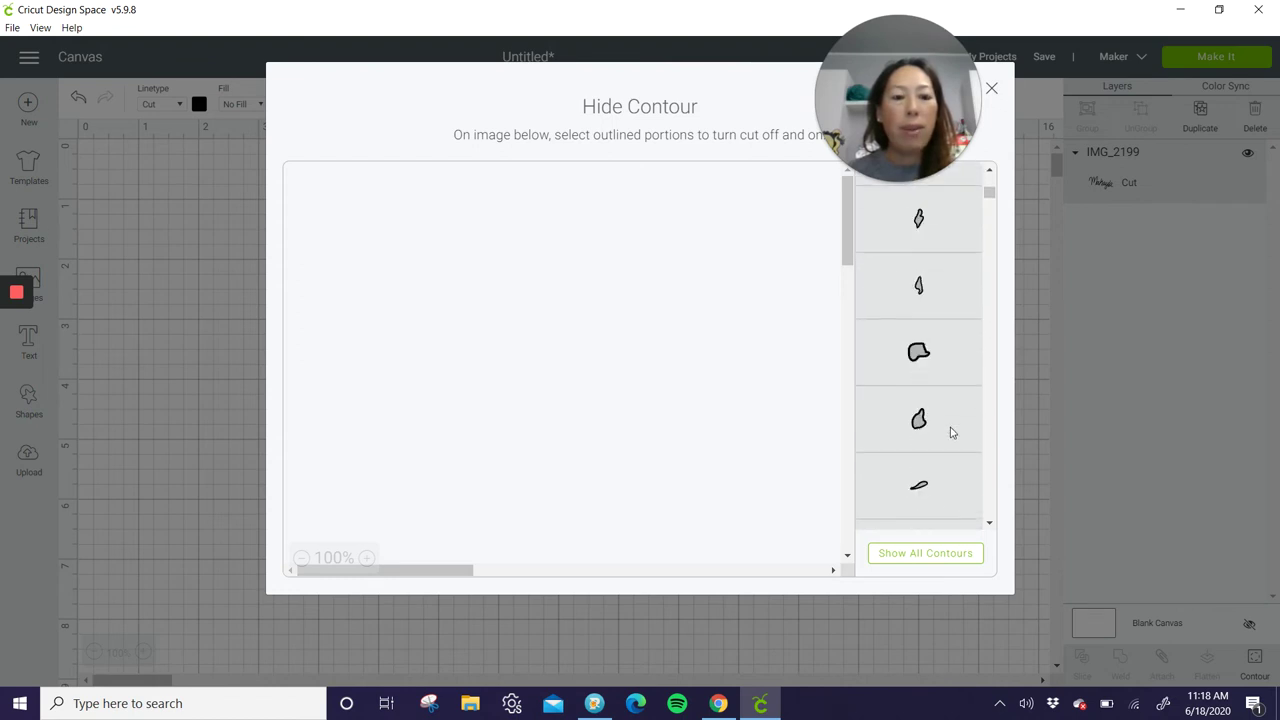
left_click(993, 92)
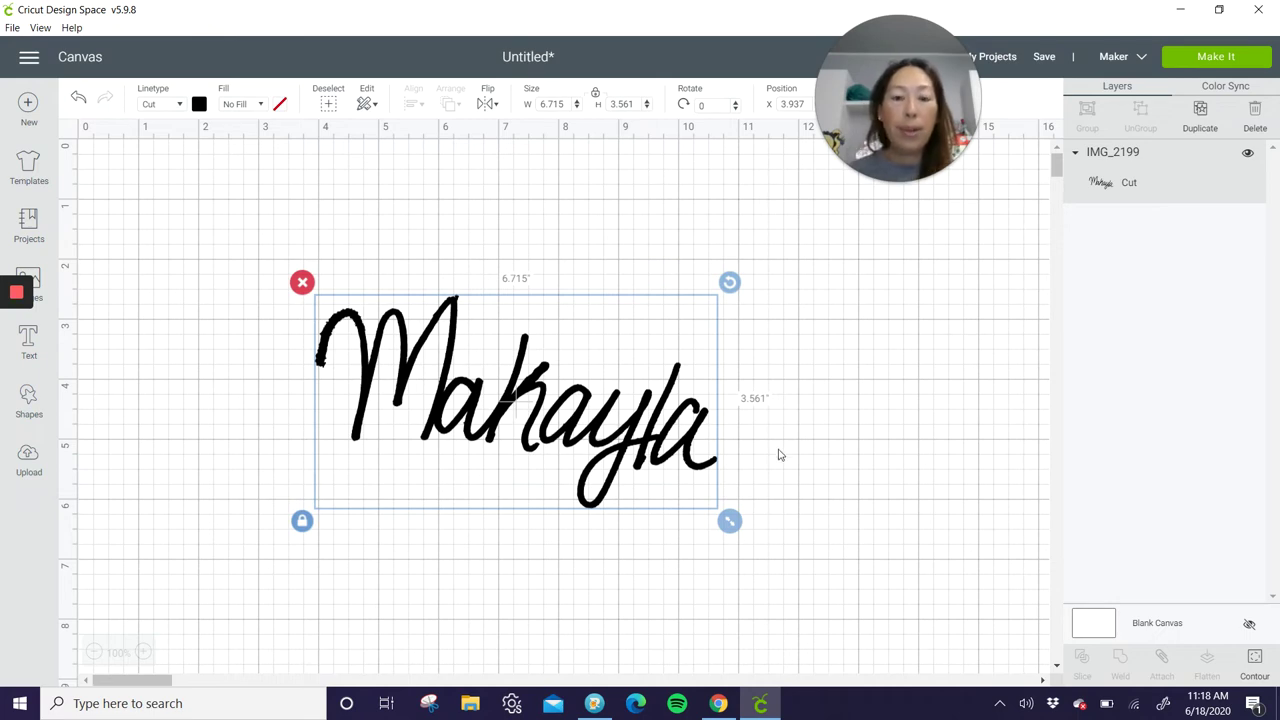
- Upload the photo IMG_2200 as a Simple image and continue to background removal
left_click(30, 465)
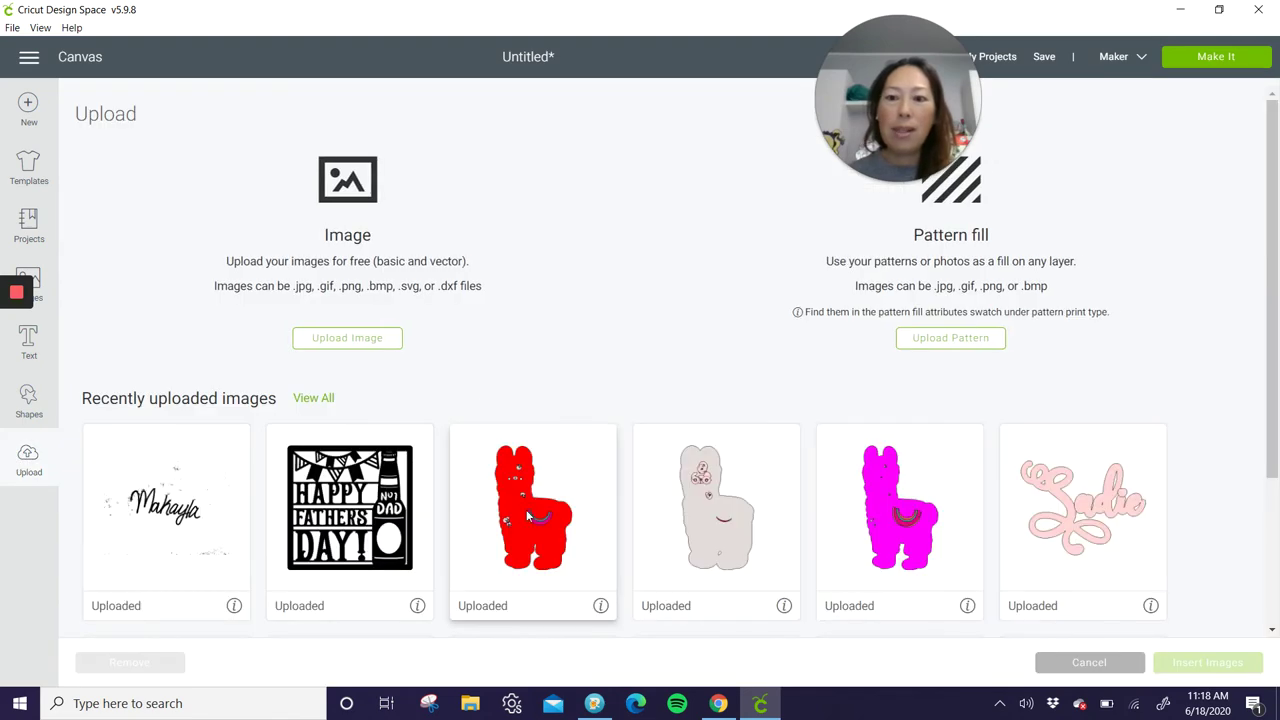
left_click(384, 338)
left_click(625, 362)
double_click(272, 204)
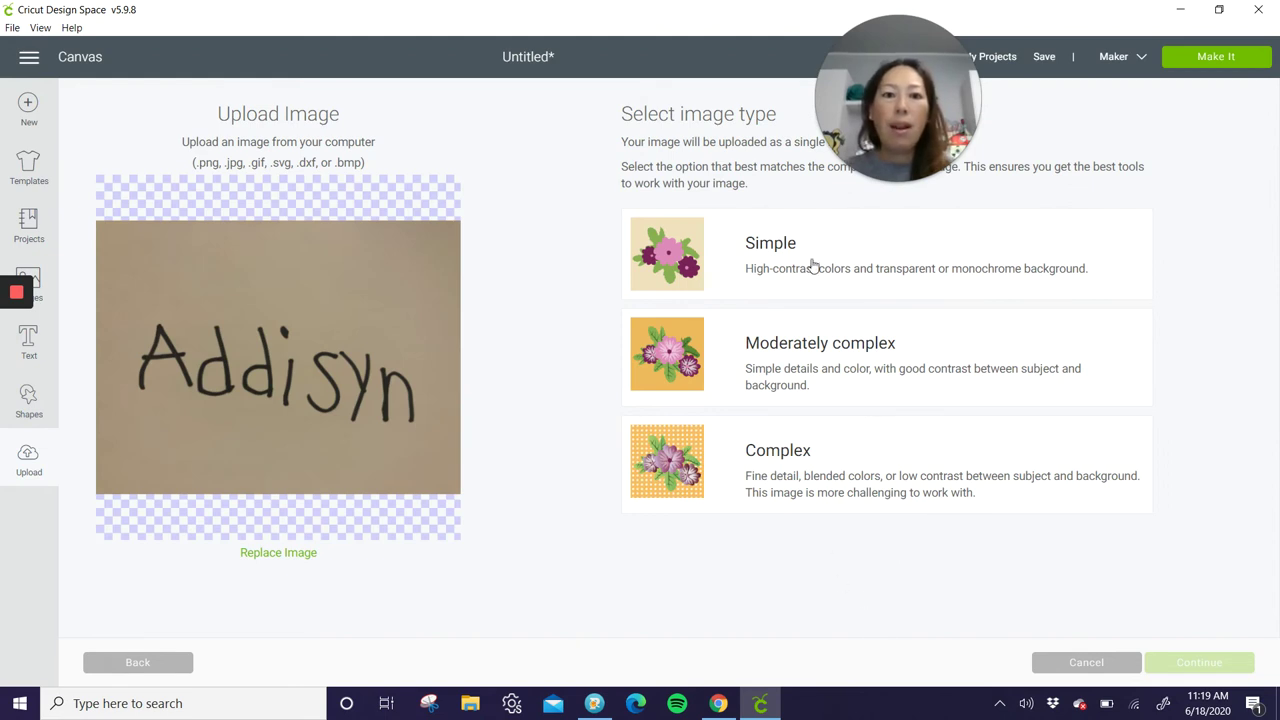
left_click(812, 266)
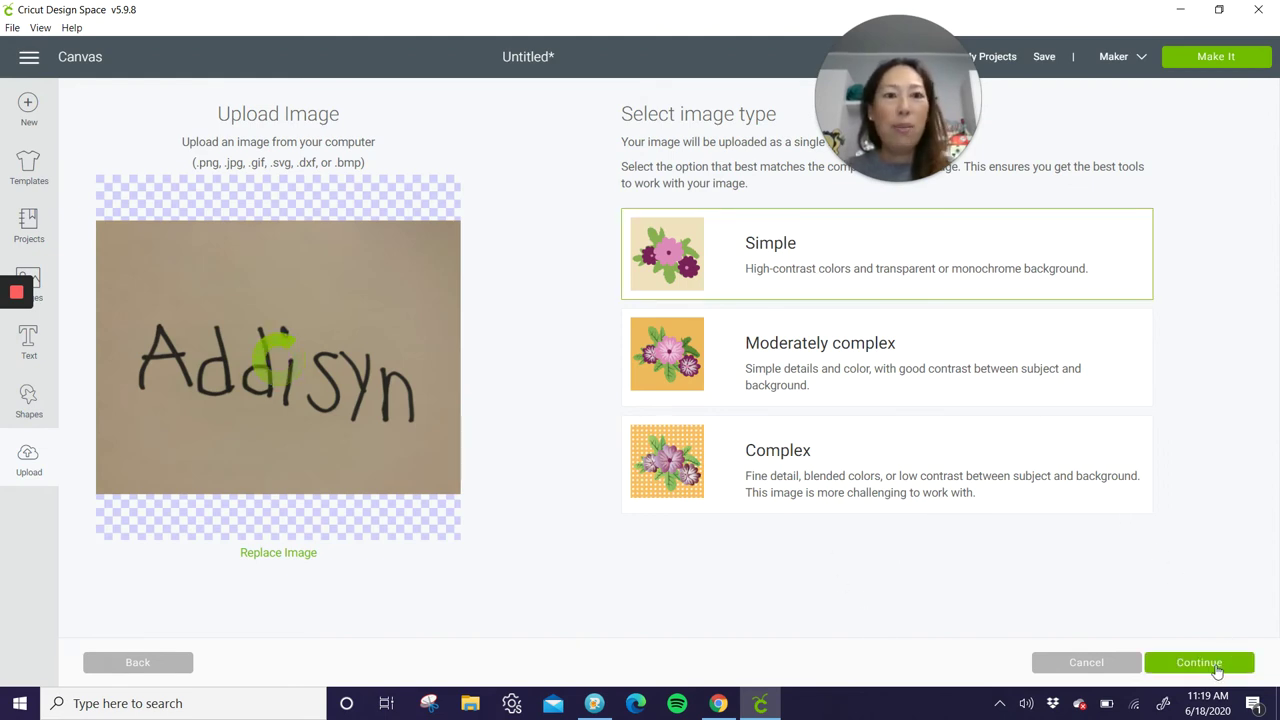
mouse_move(943, 148)
left_click_drag(943, 148, 655, 150)
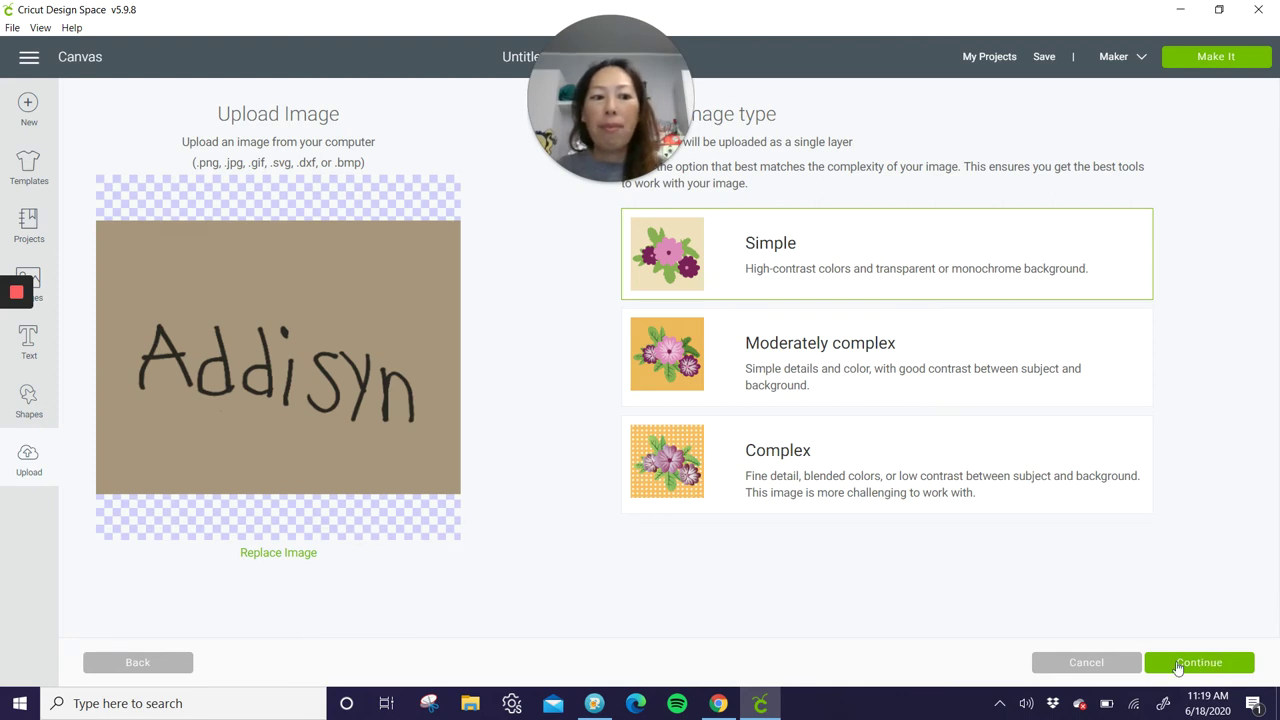
left_click(1190, 663)
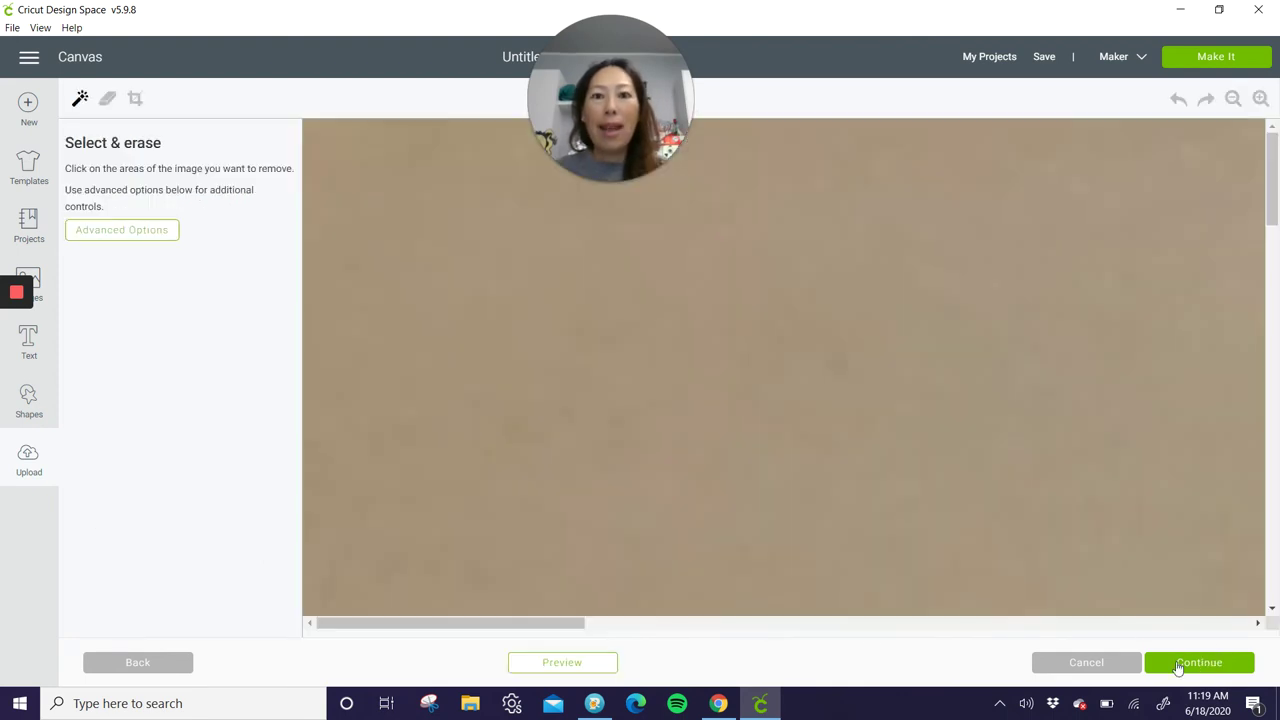
- Erase the beige background around the letters and inside the A
left_click(860, 401)
scroll(1028, 254, "down", 5)
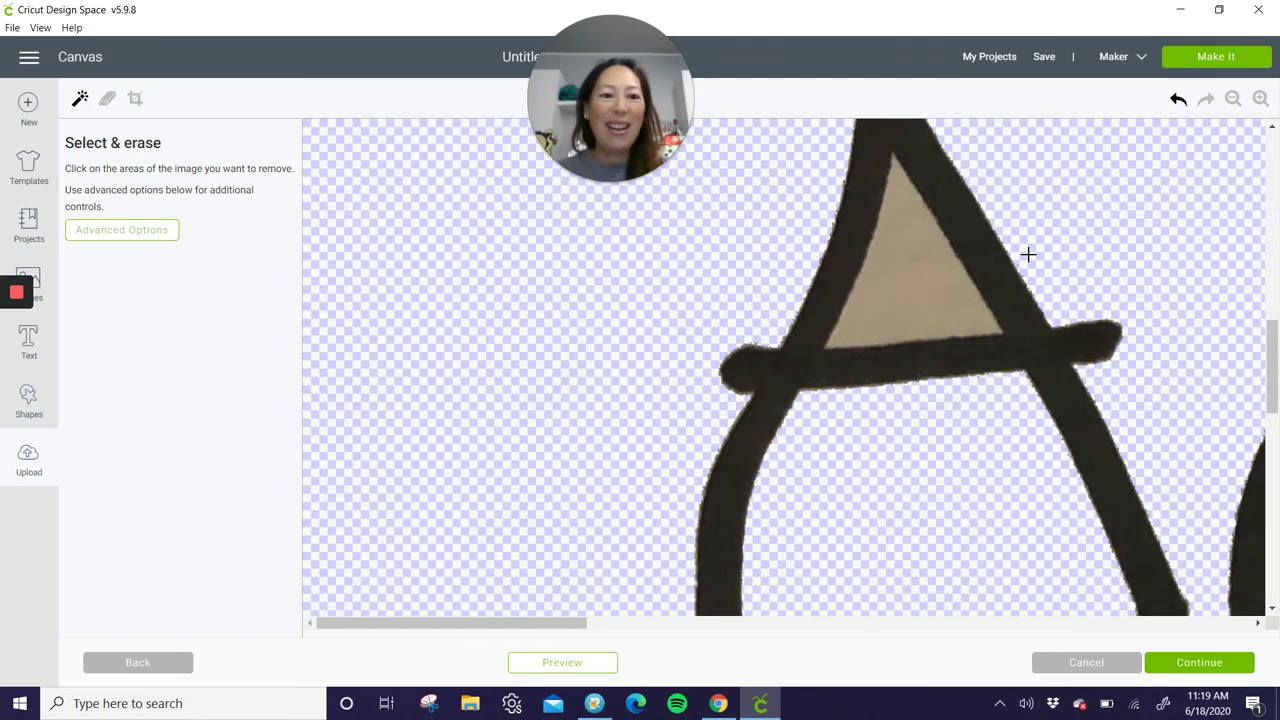
scroll(1028, 254, "up", 3)
scroll(991, 297, "down", 3)
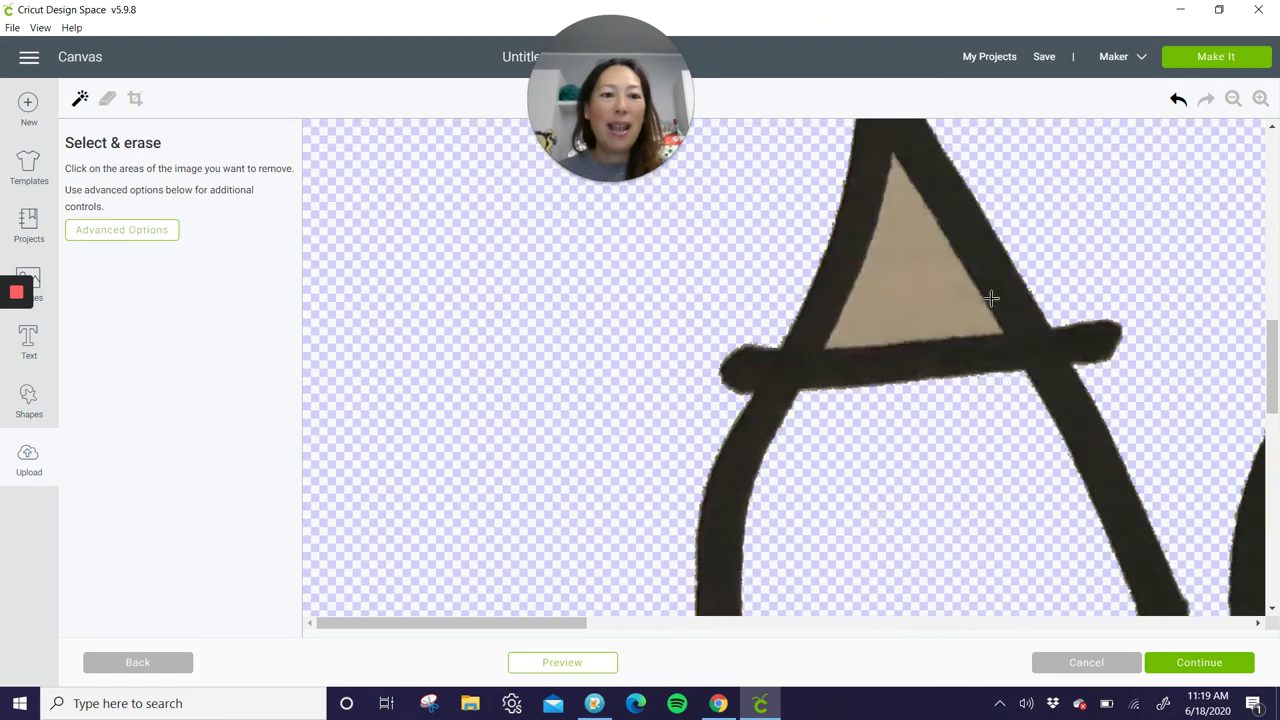
left_click(912, 274)
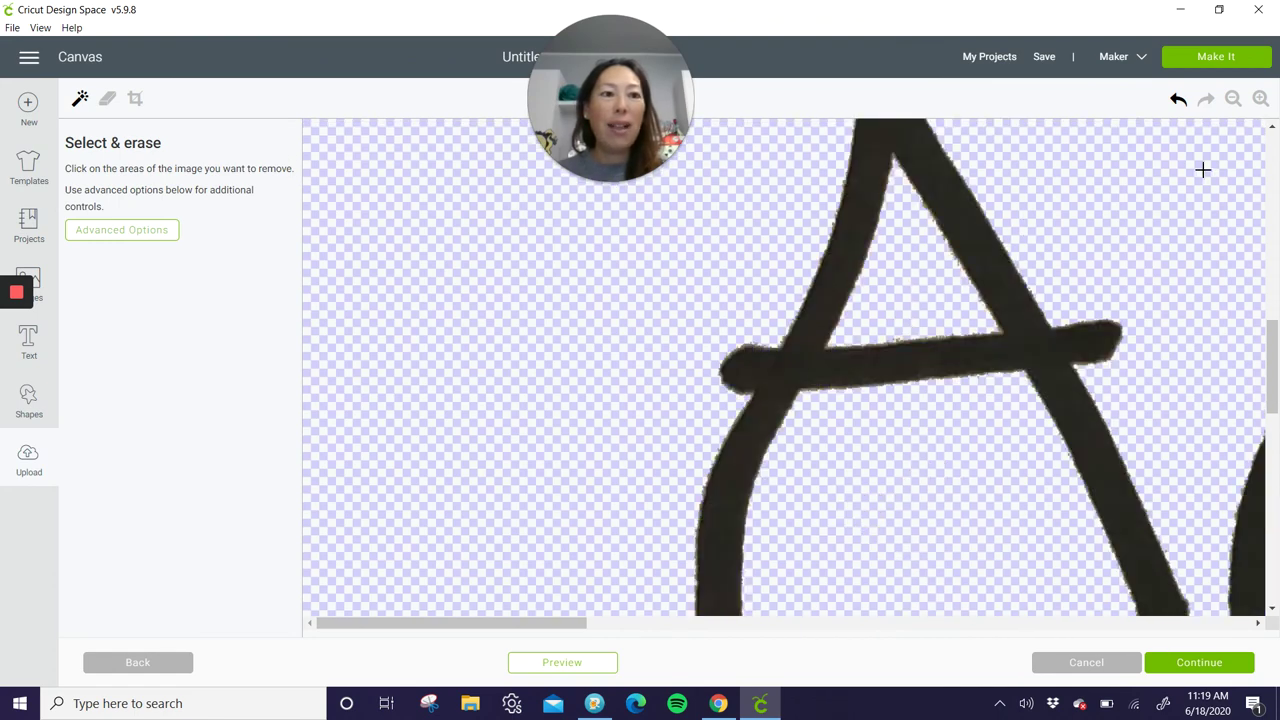
- Zoom out to show all of Addisyn and erase the tan fill inside the second d
left_click(1233, 98)
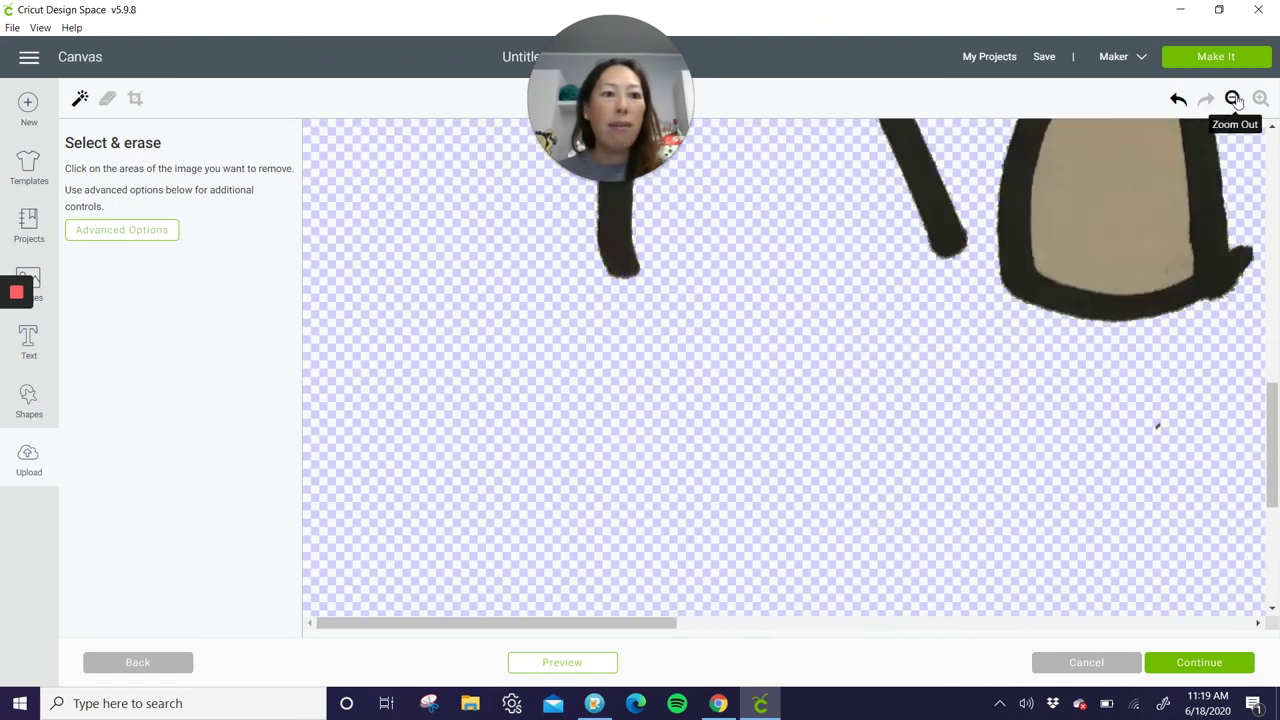
left_click(1233, 98)
scroll(906, 434, "up", 5)
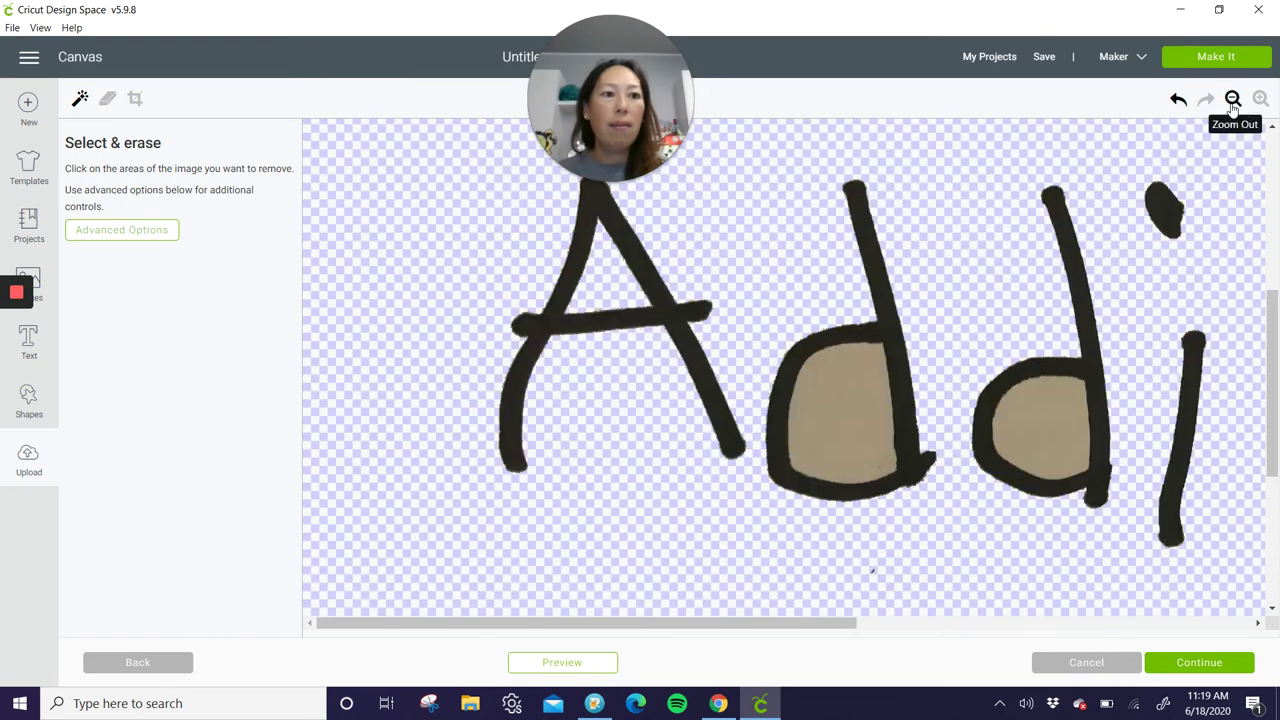
left_click(1233, 98)
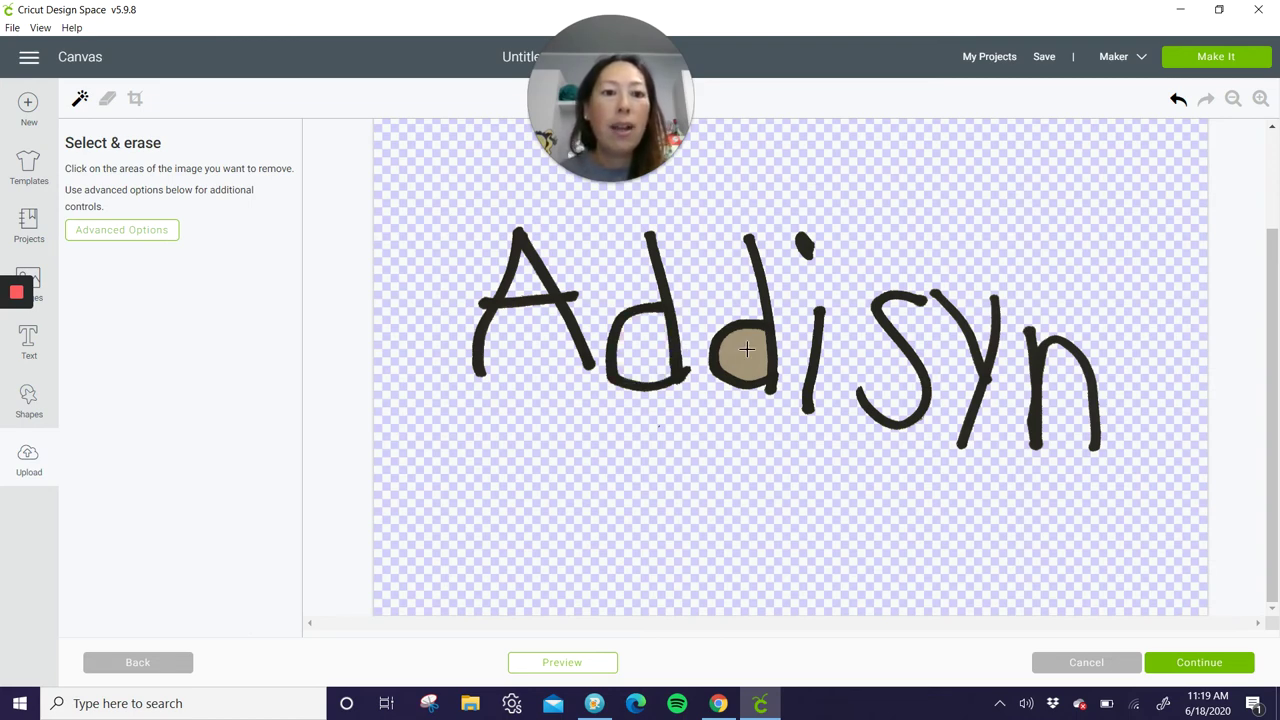
left_click(746, 348)
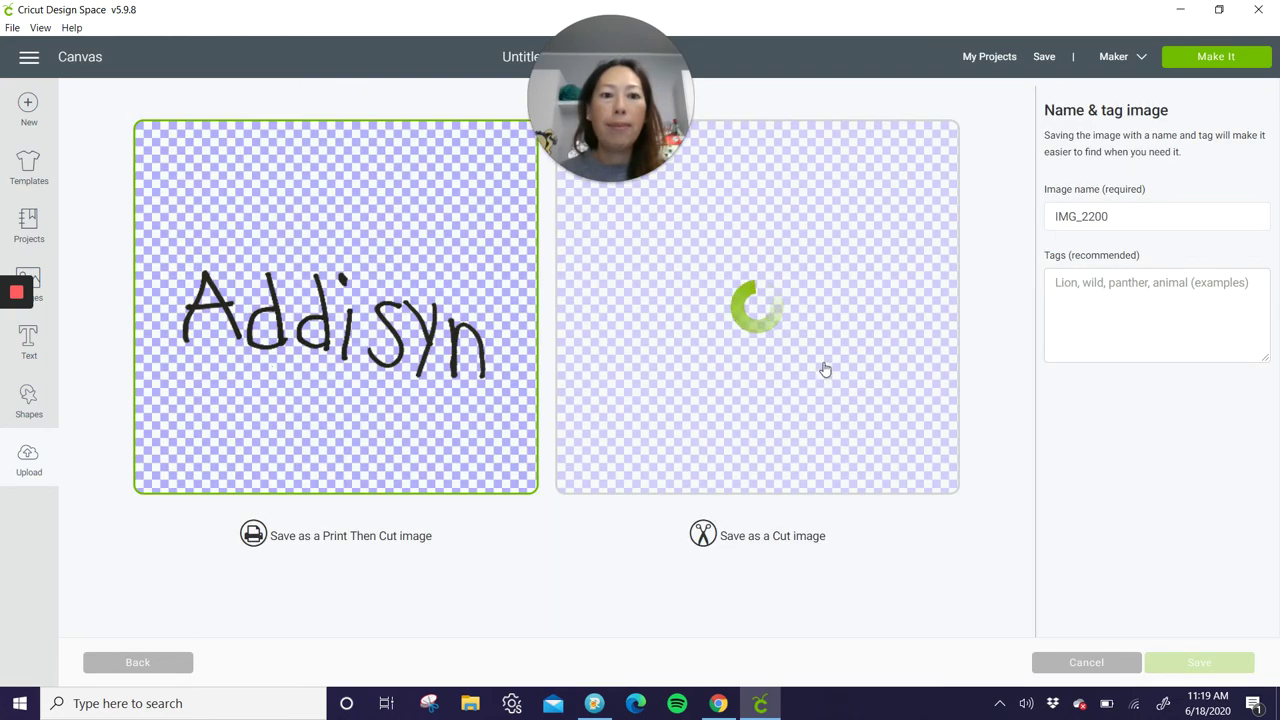
- Save the cleaned photo as a cut image named 'addisyn'
left_click(755, 408)
double_click(1137, 223)
type("addisyn")
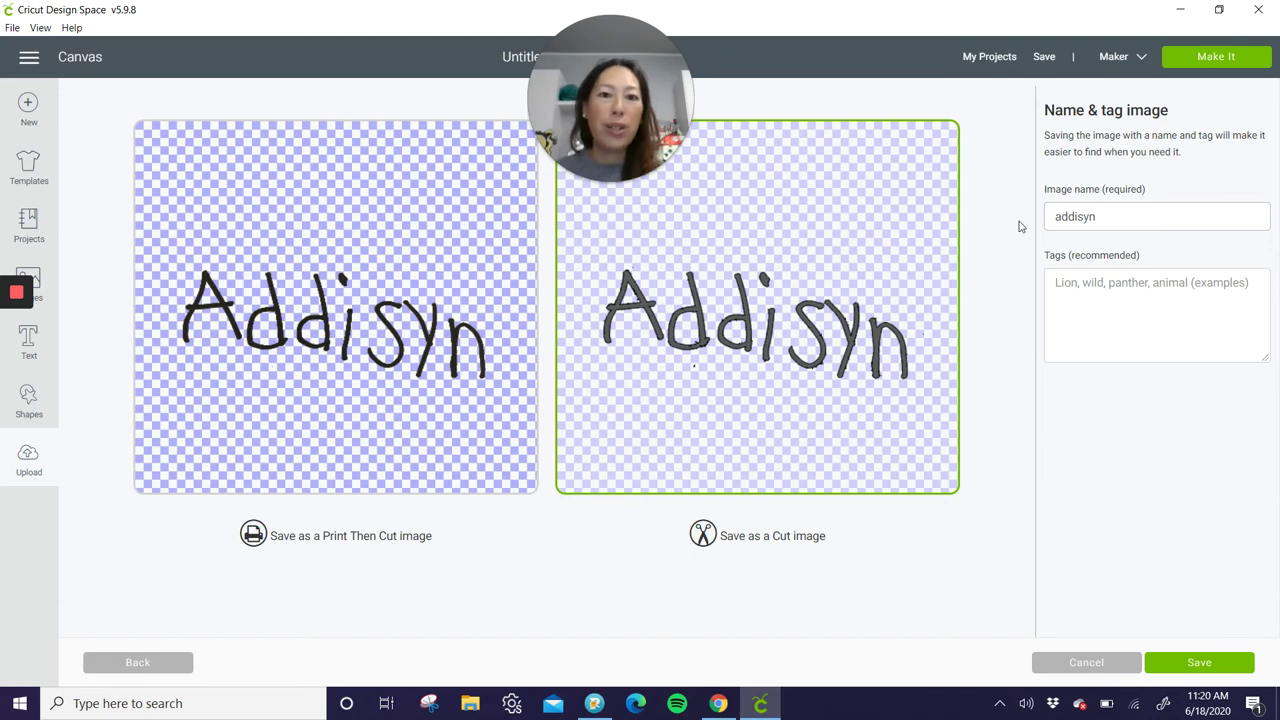
mouse_move(67, 301)
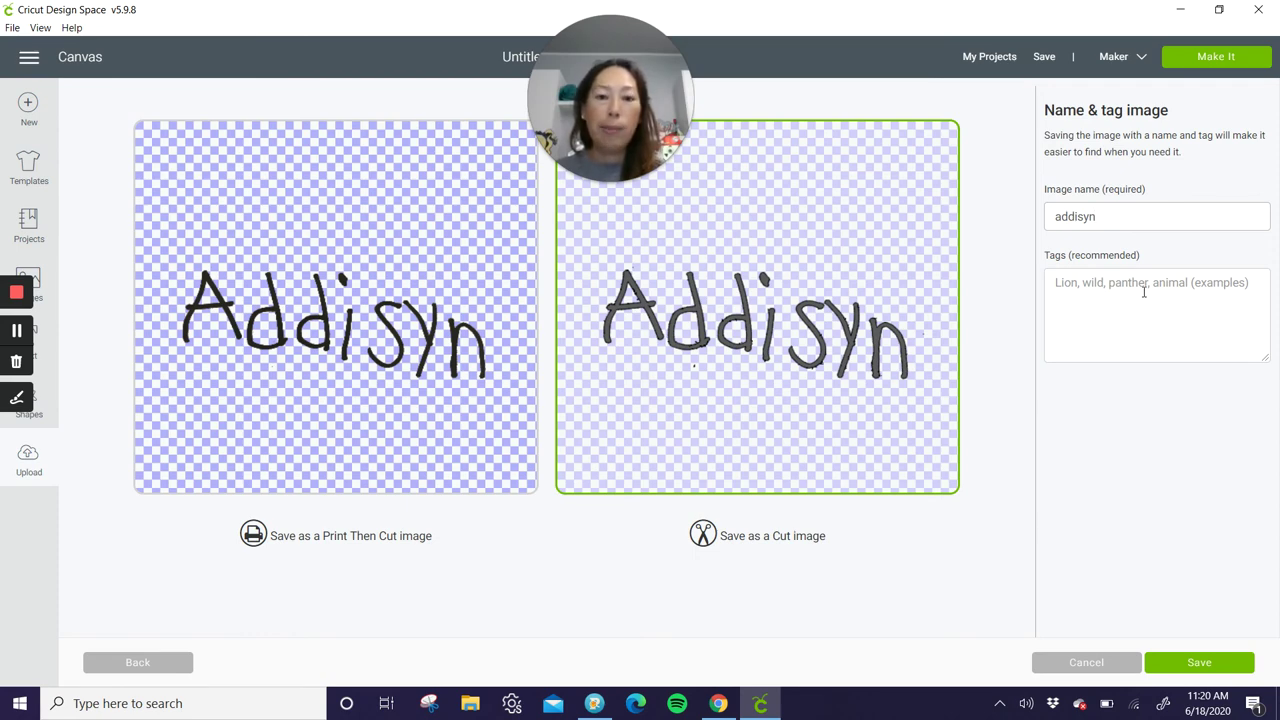
left_click(1196, 660)
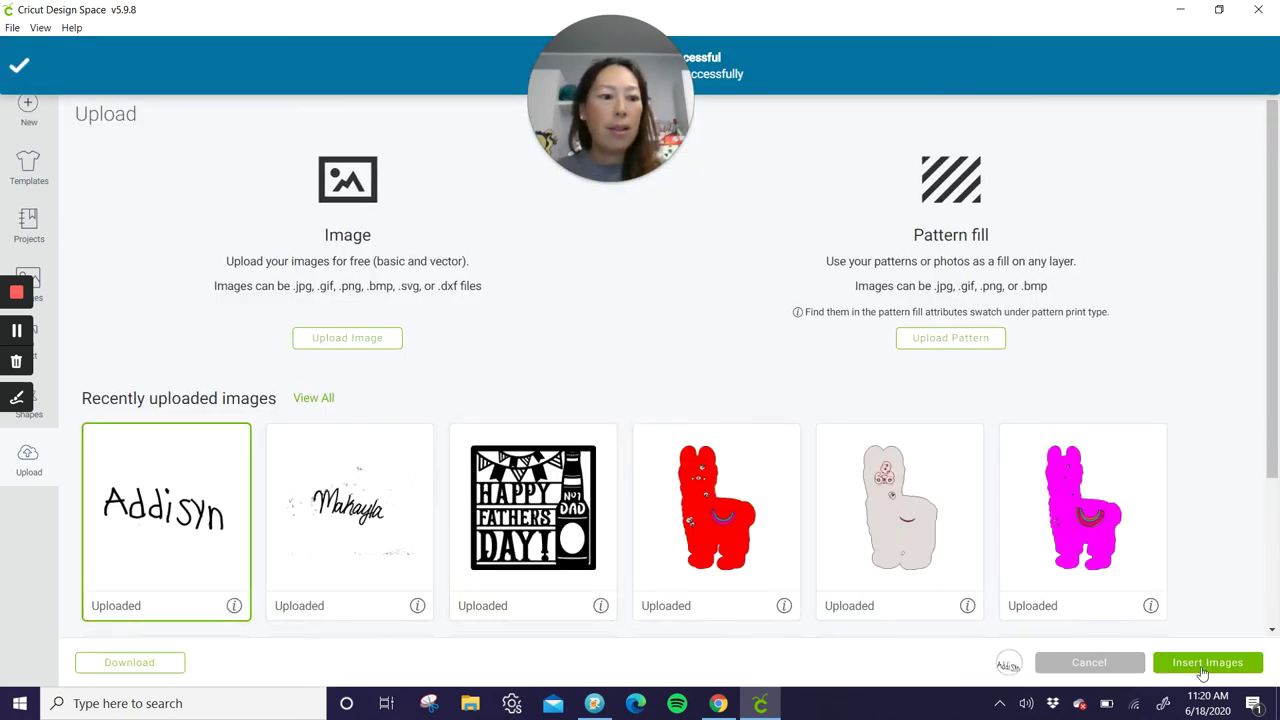
- Insert the Addisyn image, set its width to 12 in, and move it below Makayla
left_click(1163, 665)
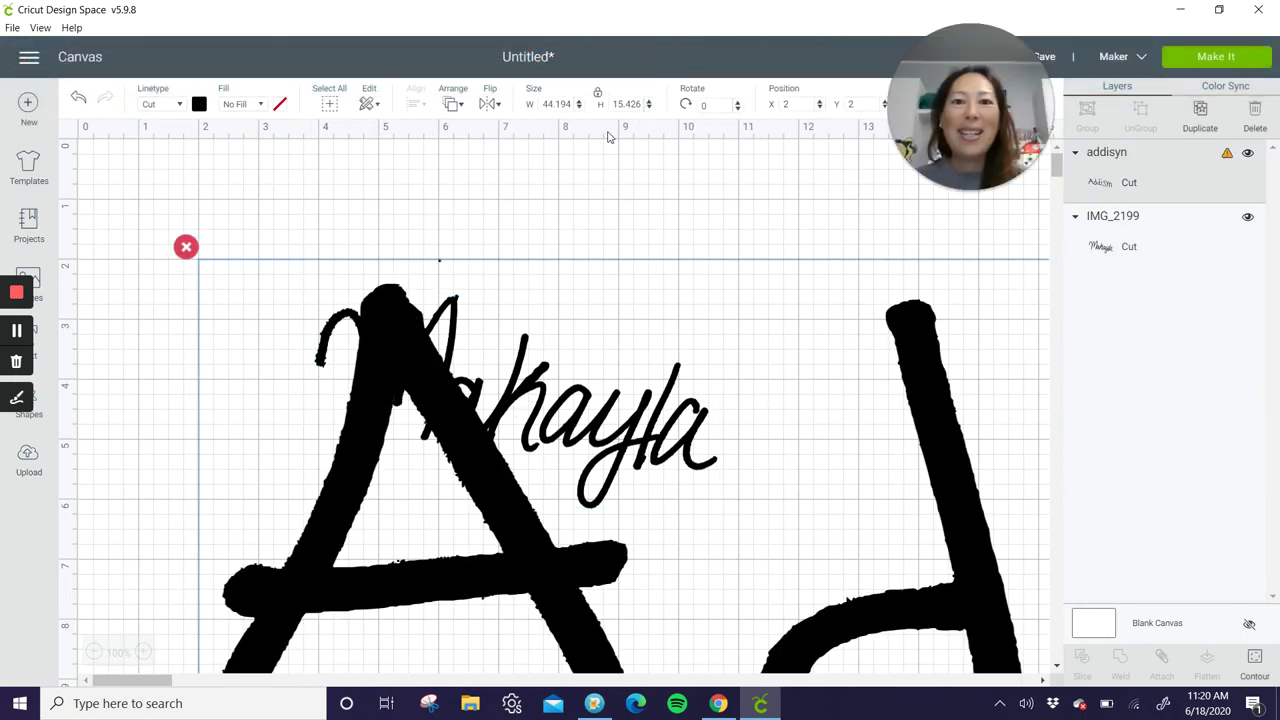
double_click(556, 104)
type("12")
key("Tab")
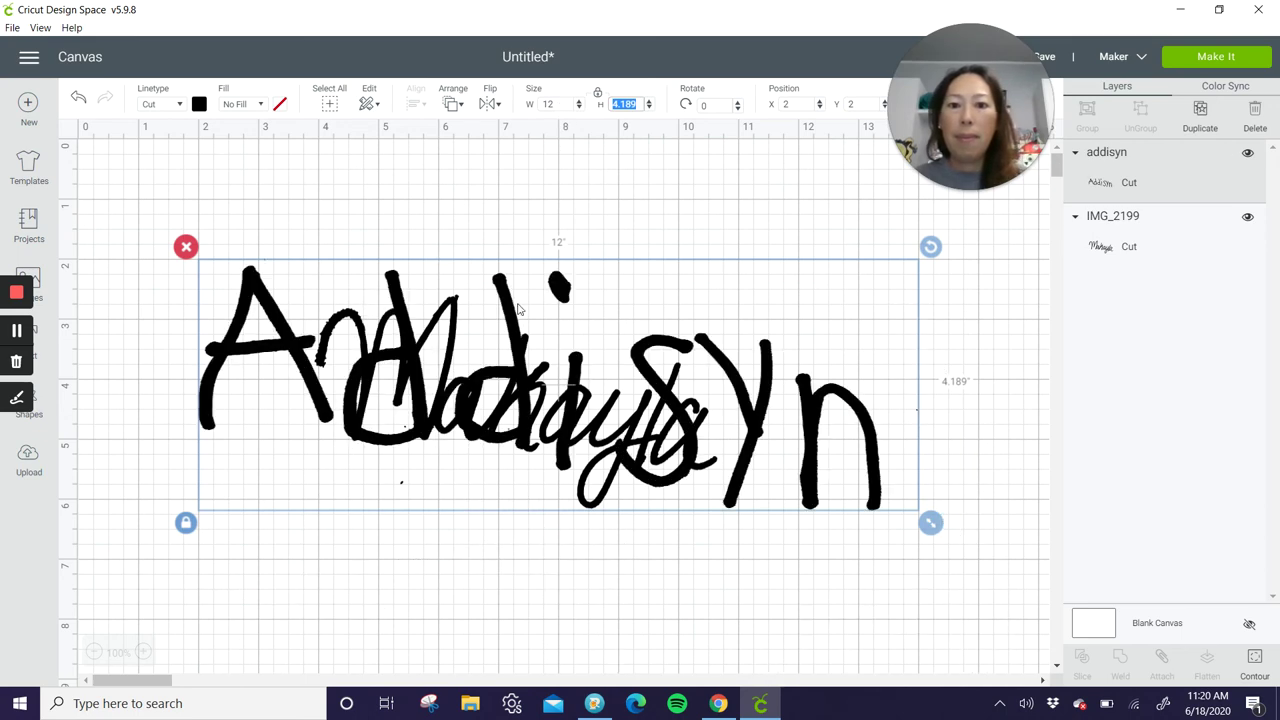
left_click_drag(518, 311, 527, 539)
scroll(533, 456, "down", 2)
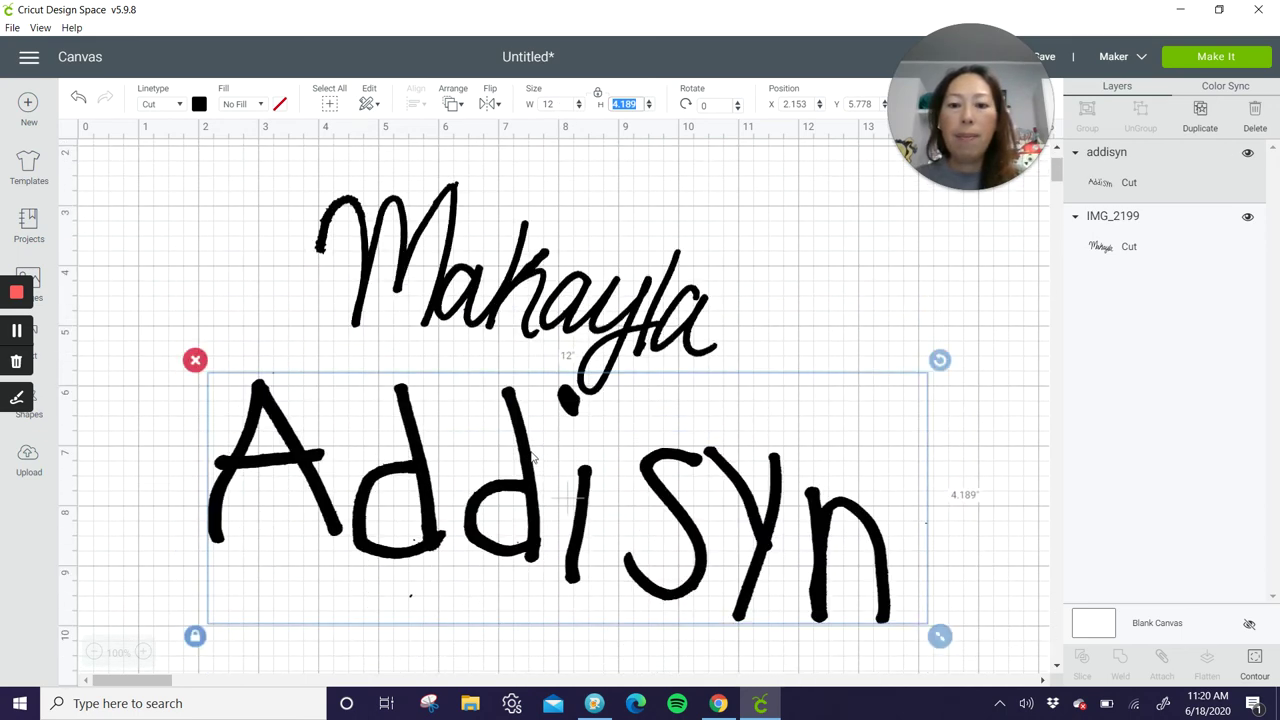
scroll(532, 456, "down", 2)
left_click_drag(524, 366, 525, 411)
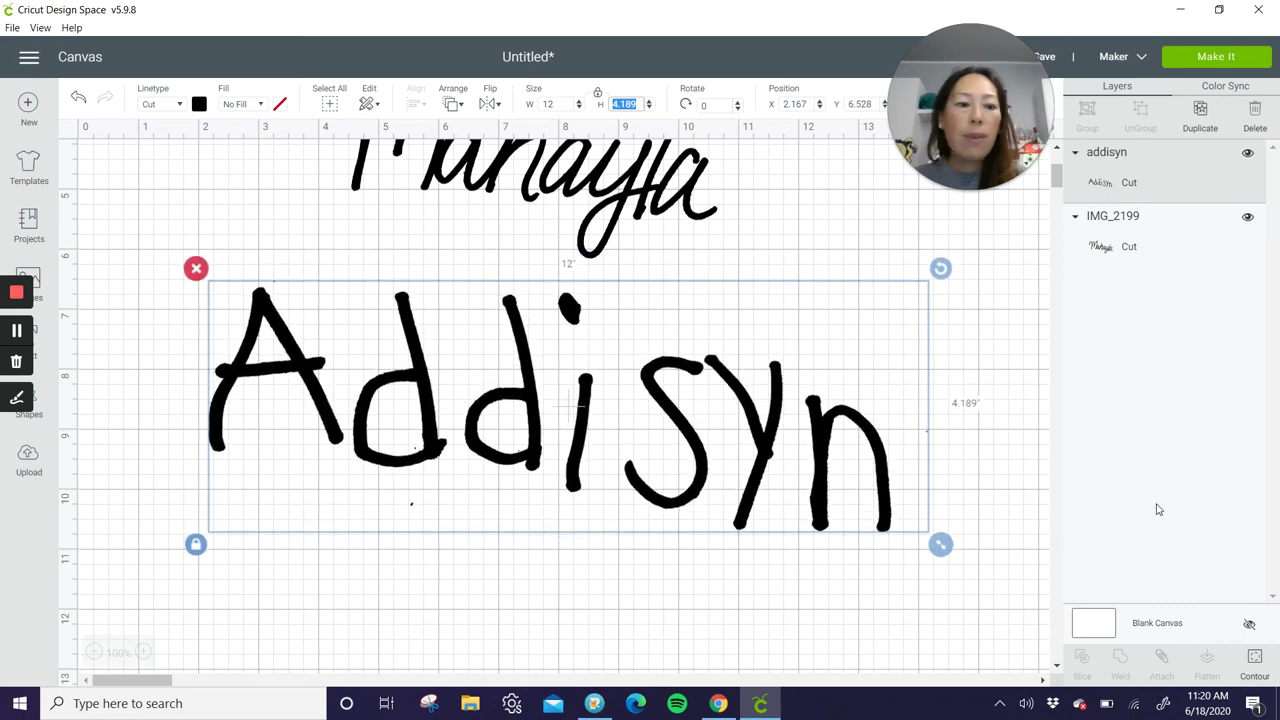
key("Return")
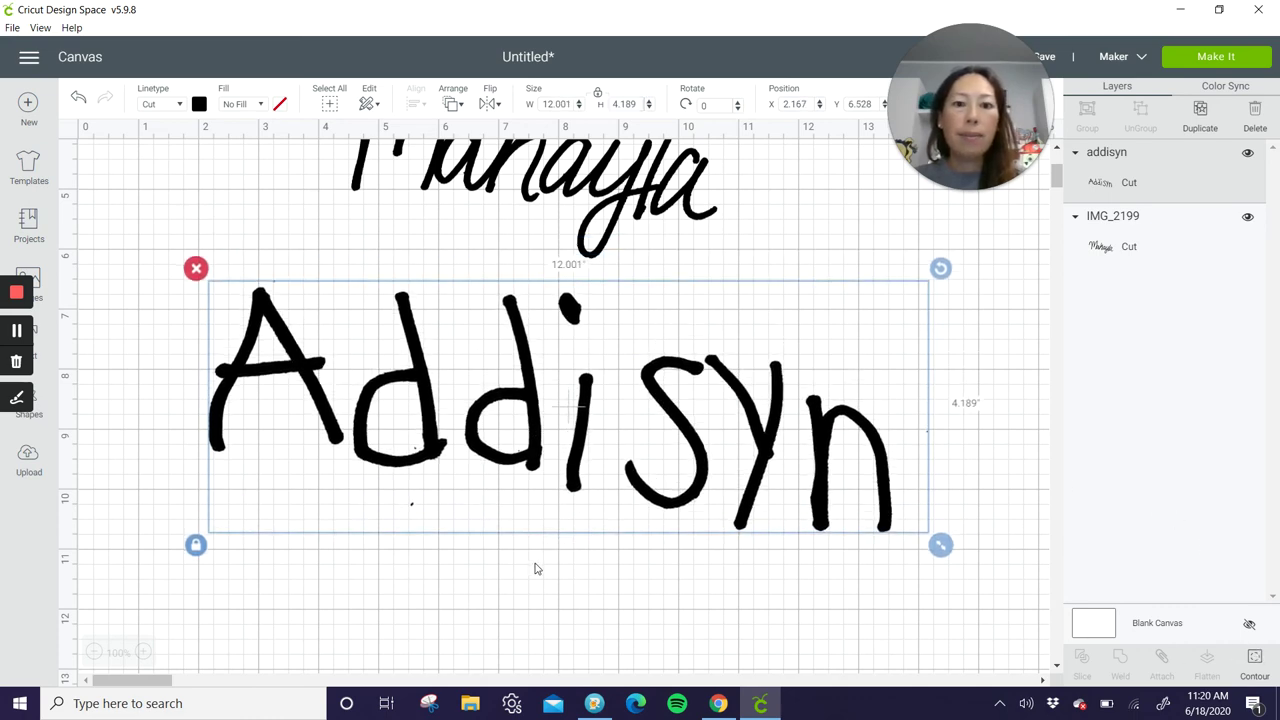
- Open Contour for Addisyn and hide every contour of the image
left_click(1254, 660)
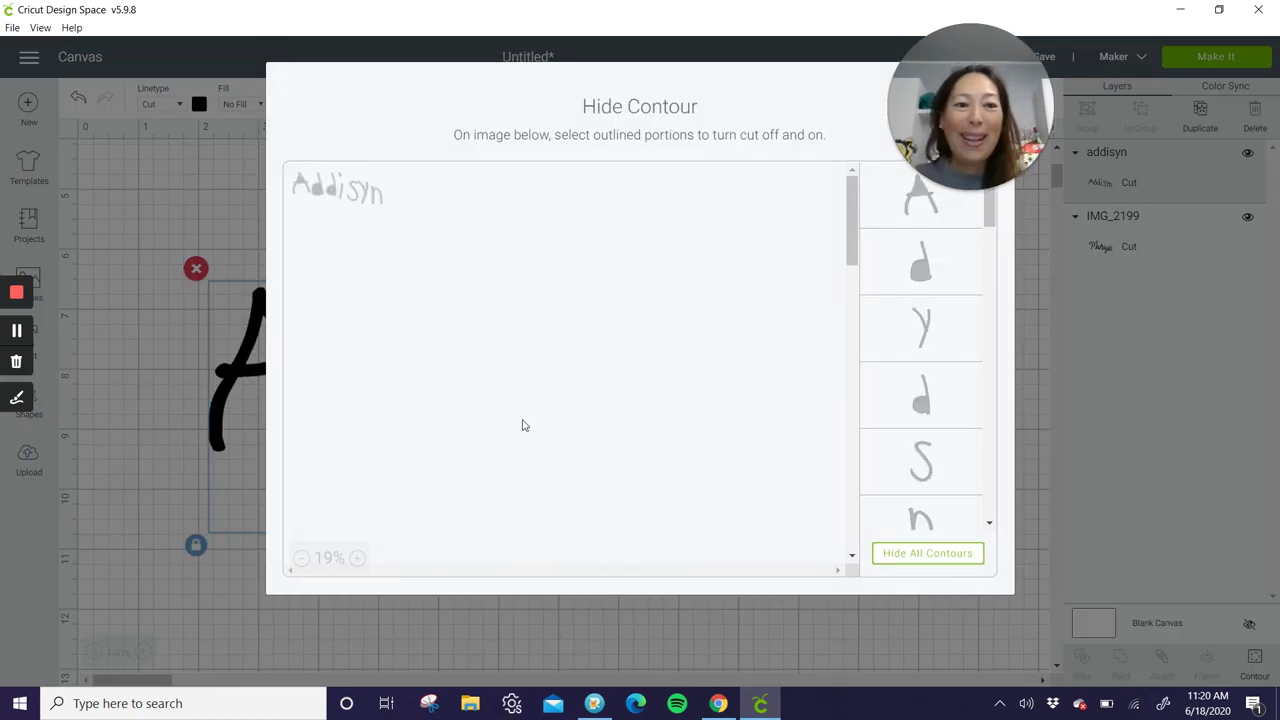
scroll(965, 300, "down", 5)
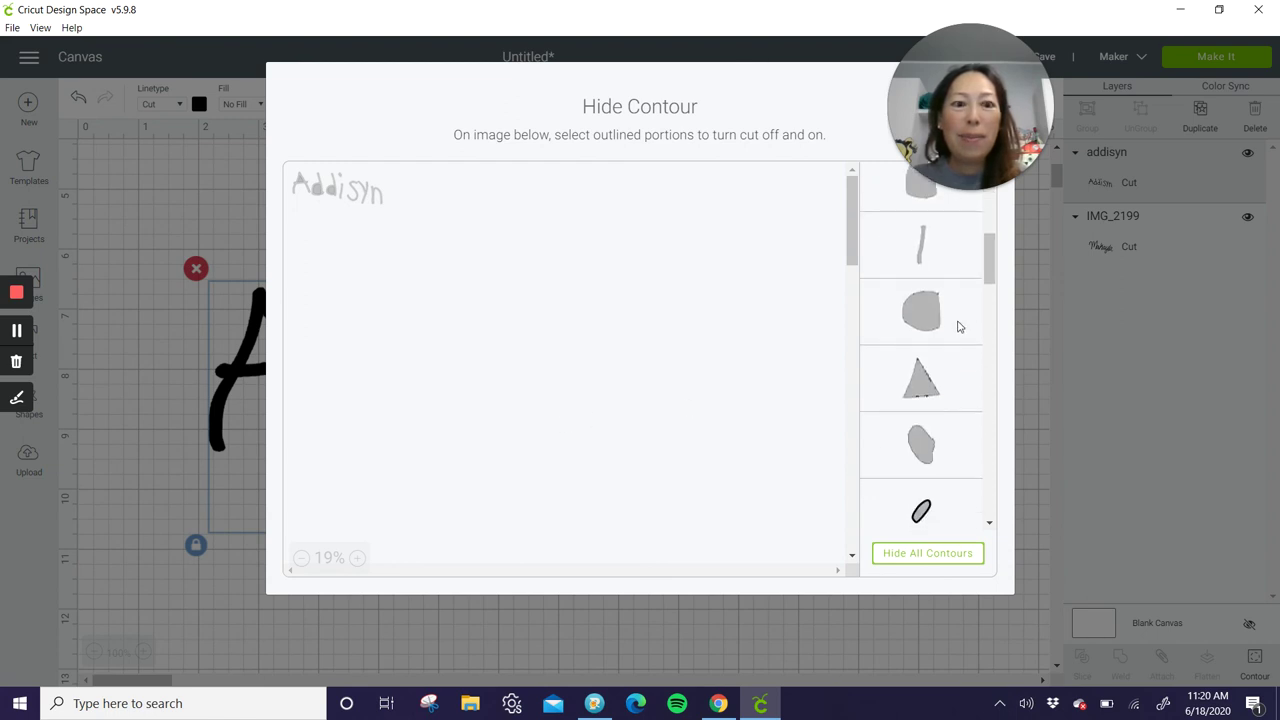
scroll(957, 326, "up", 5)
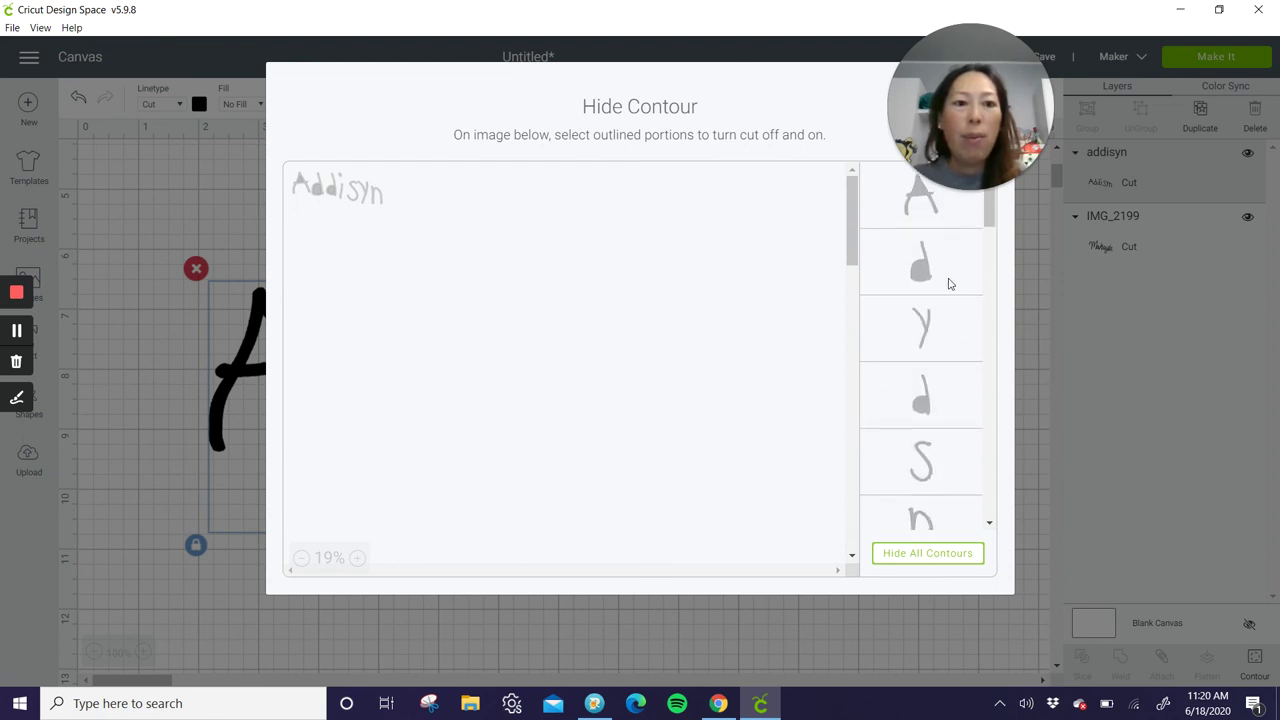
left_click(937, 225)
left_click(925, 265)
left_click(927, 325)
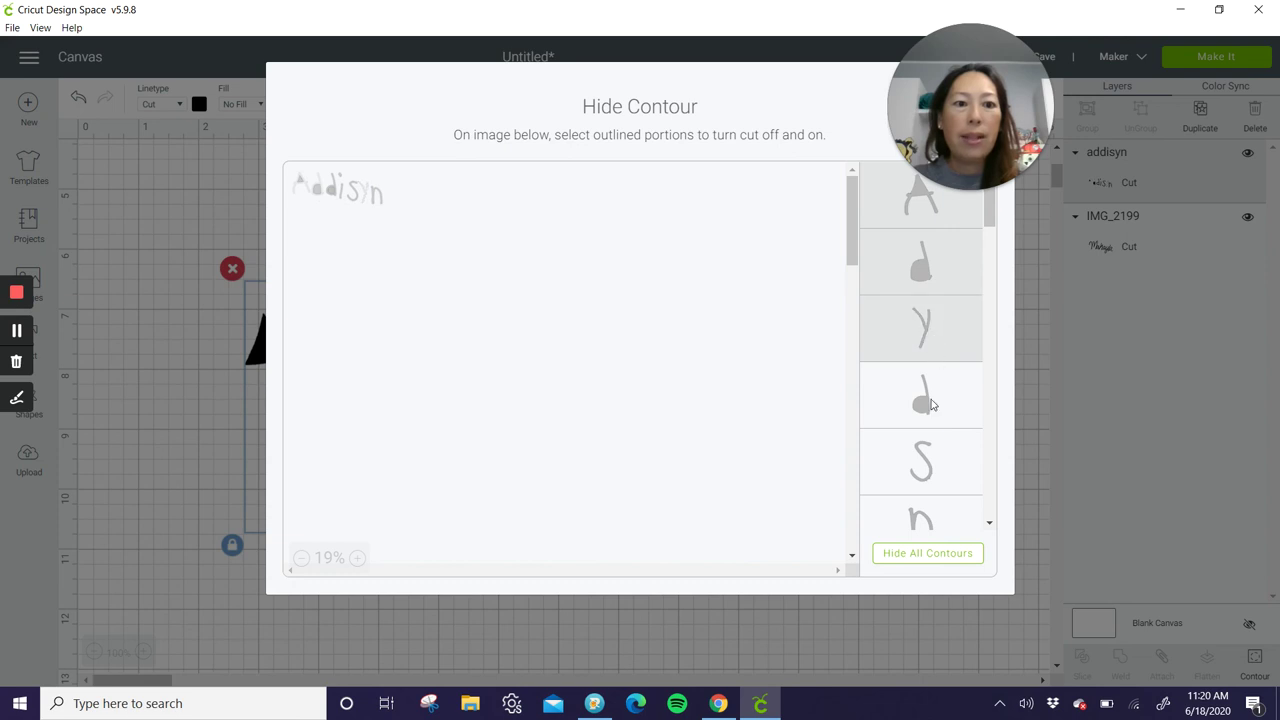
left_click(925, 395)
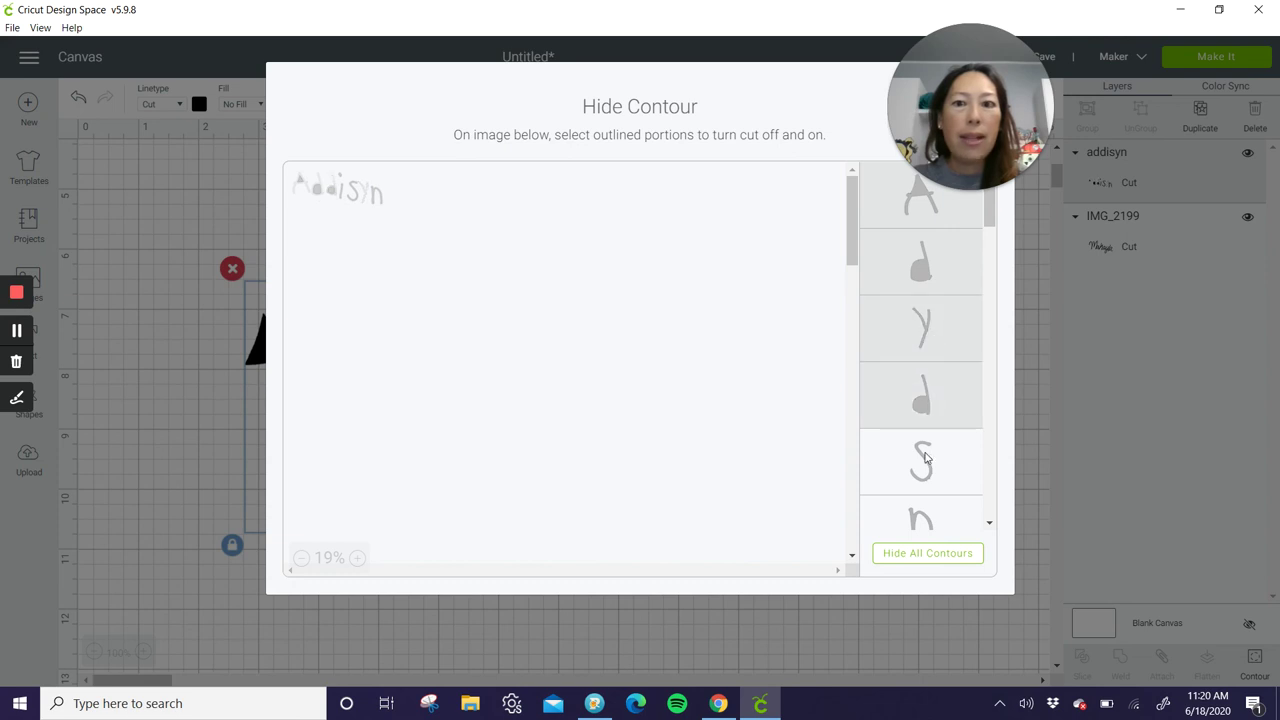
left_click(911, 556)
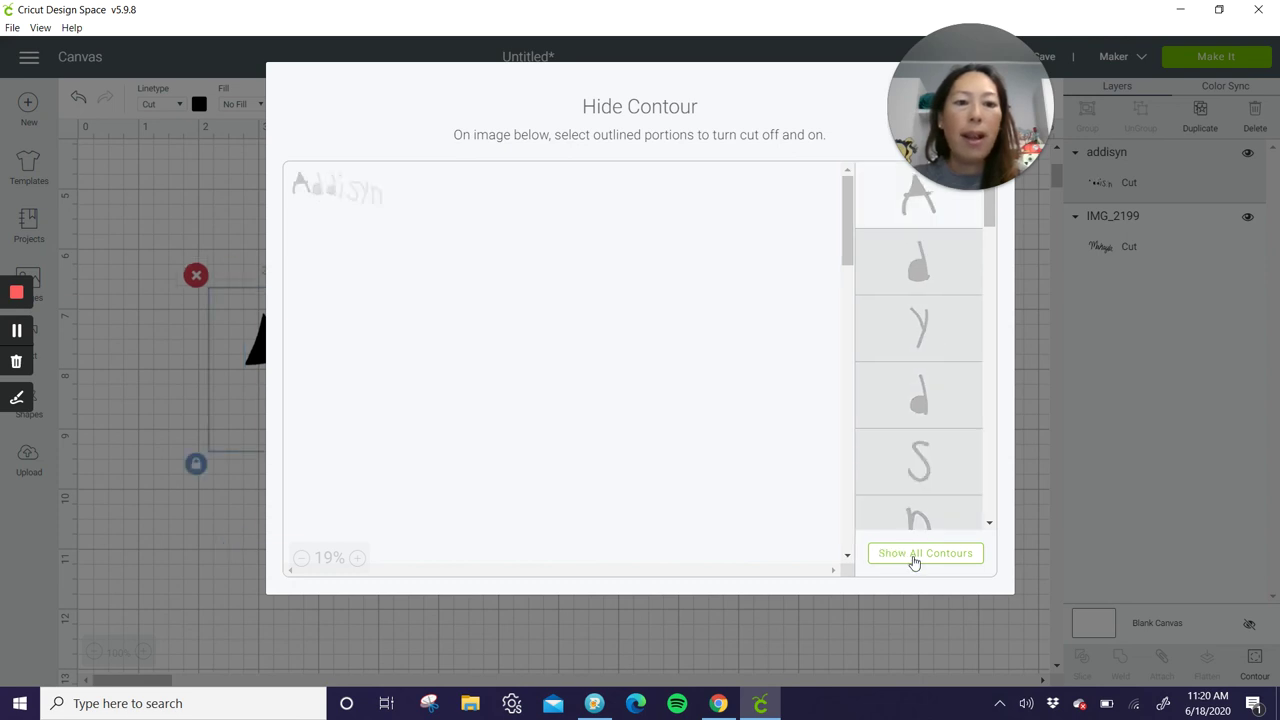
- Restore the first d, y, second d, S and n letter contours
left_click(912, 268)
left_click(928, 345)
left_click(939, 415)
left_click(941, 455)
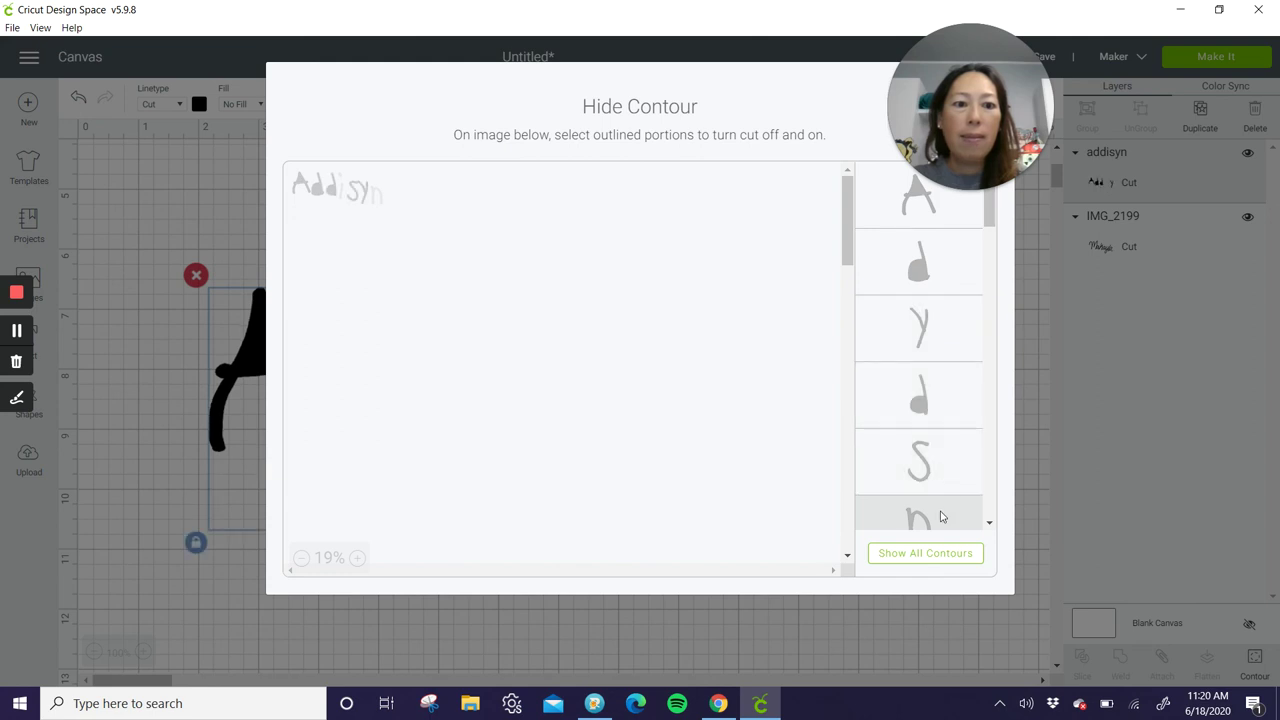
left_click(940, 516)
- Restore the blob, vertical stroke, round blob and triangle pieces, then close the window
scroll(934, 480, "down", 3)
left_click(928, 268)
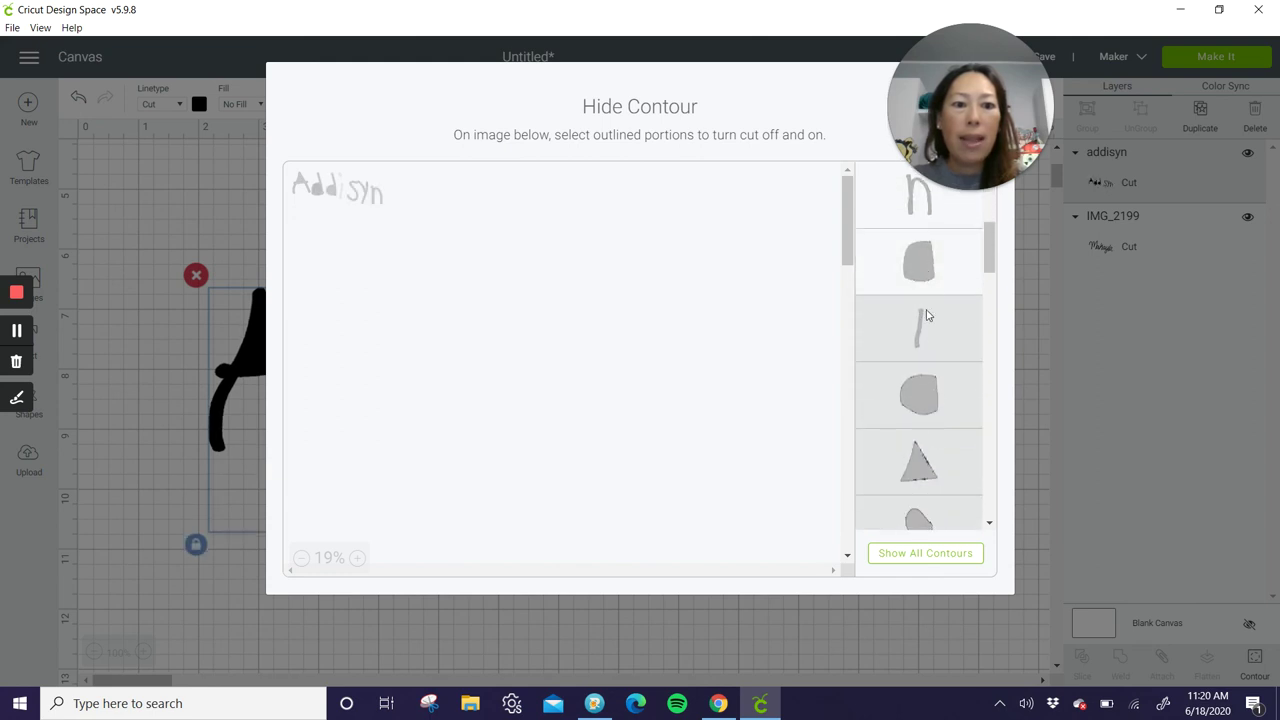
left_click(926, 340)
left_click(924, 395)
left_click(924, 462)
scroll(926, 458, "down", 3)
left_click(895, 373)
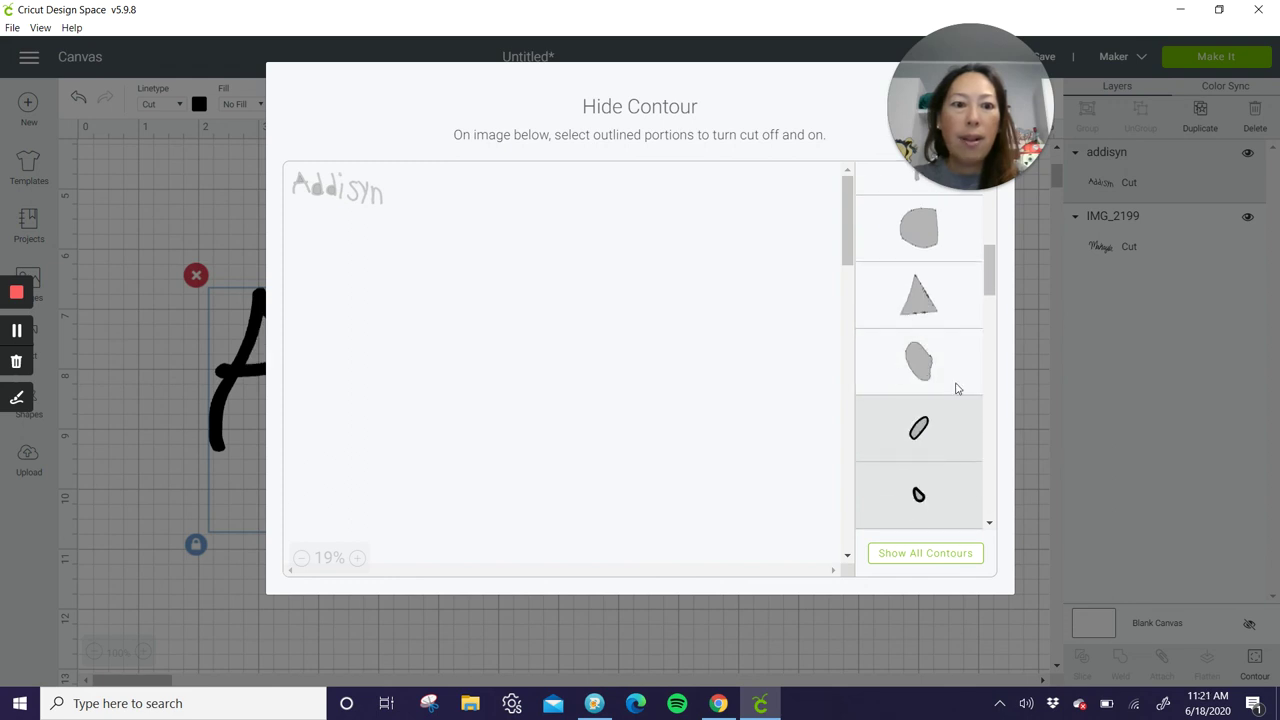
scroll(935, 305, "down", 1)
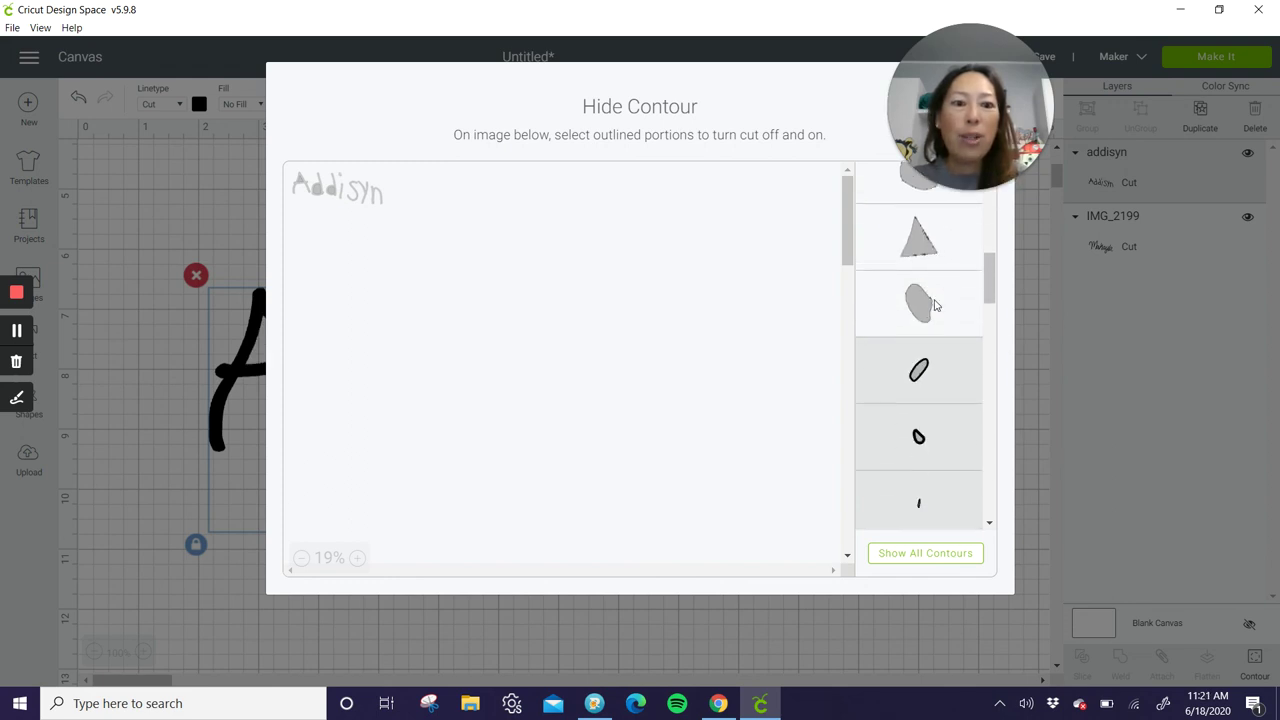
scroll(928, 442, "down", 5)
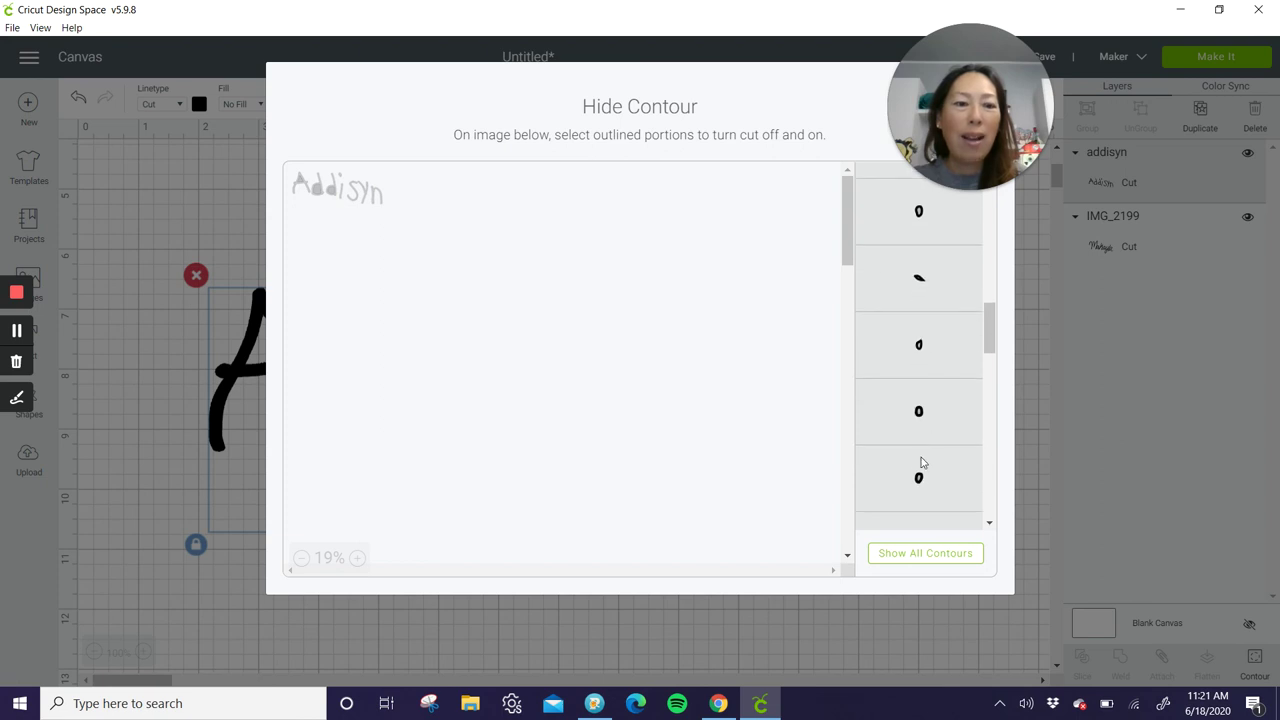
scroll(923, 410, "down", 6)
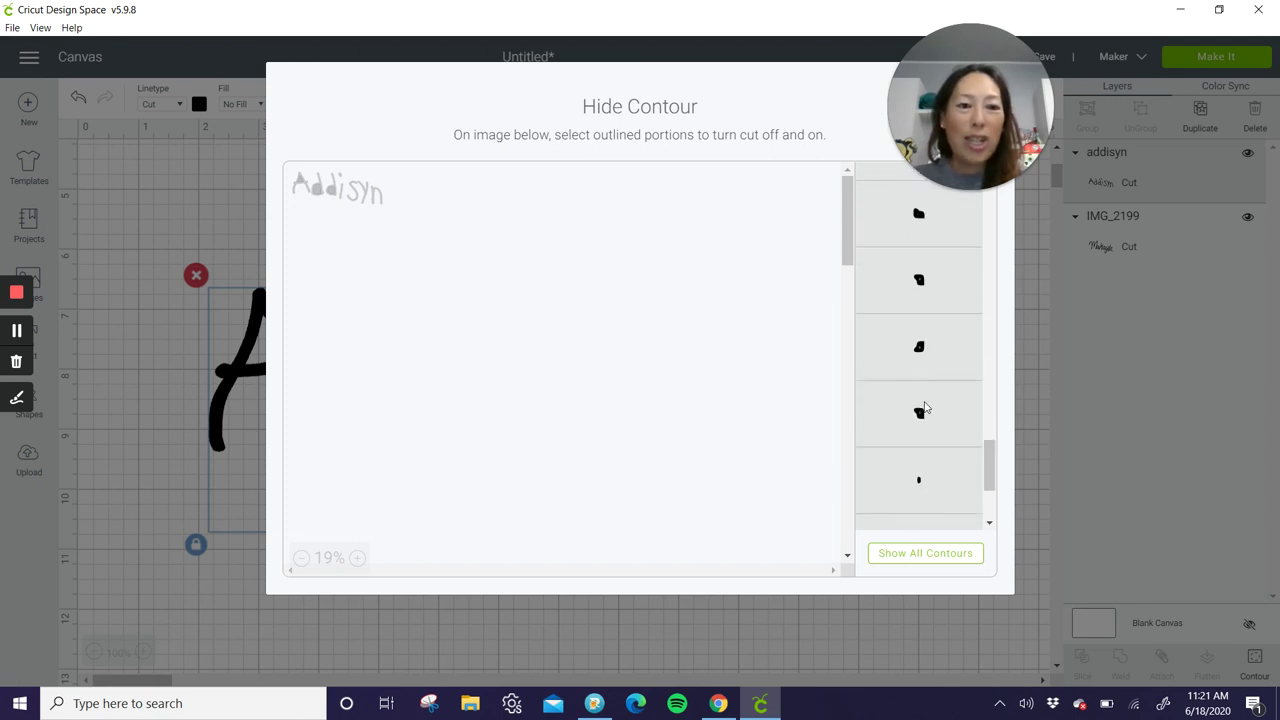
scroll(922, 402, "down", 3)
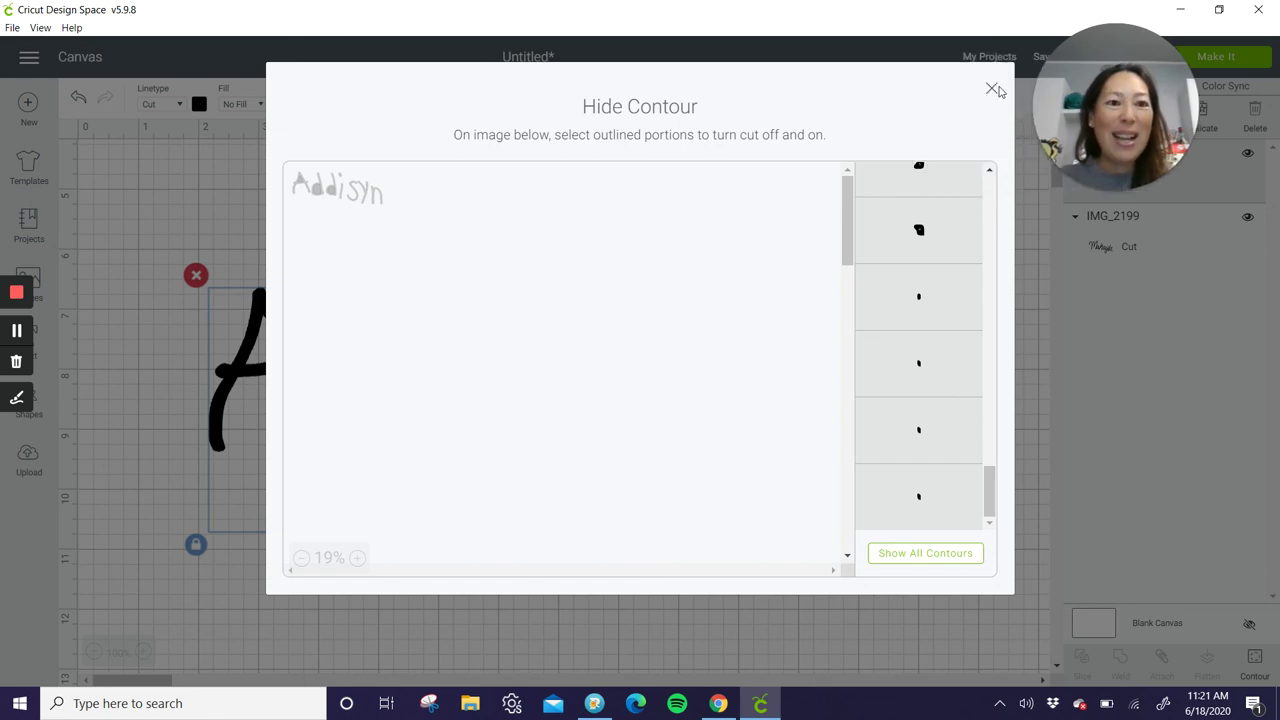
left_click(992, 89)
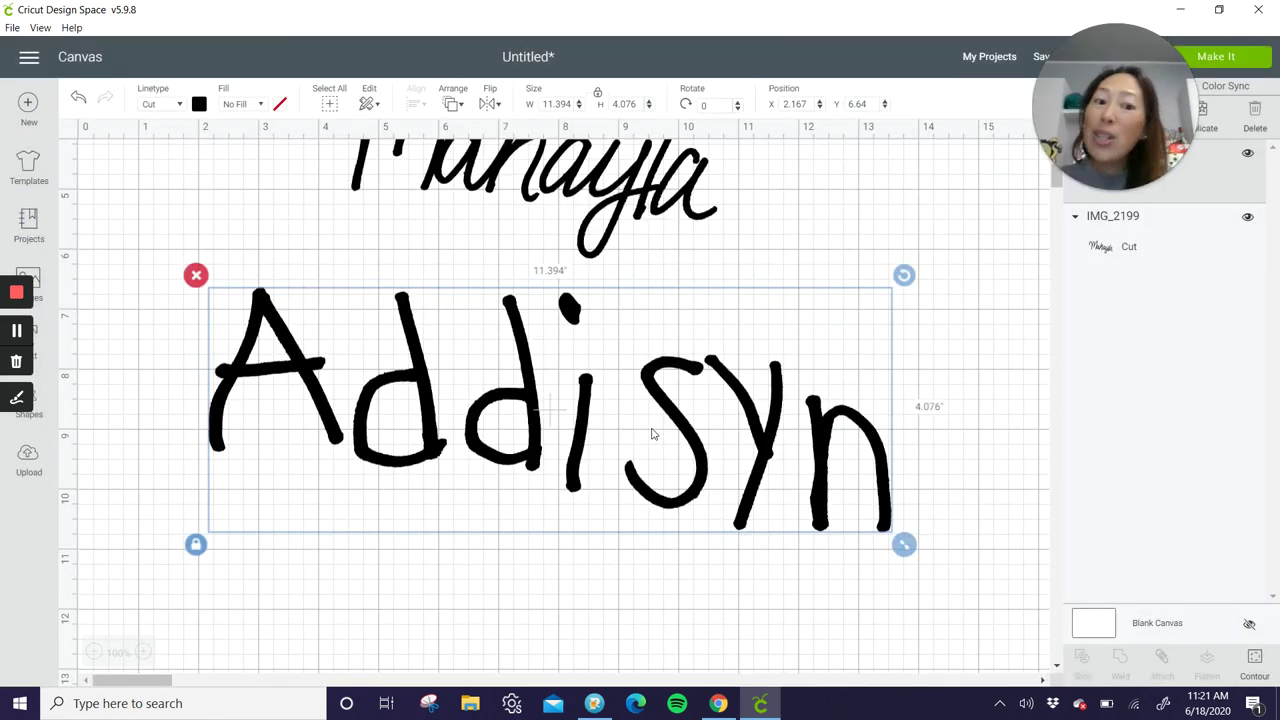
- Scale Addisyn down to 6.686 by 2.392 in and move Makayla just above it
scroll(655, 433, "up", 3)
scroll(655, 433, "down", 3)
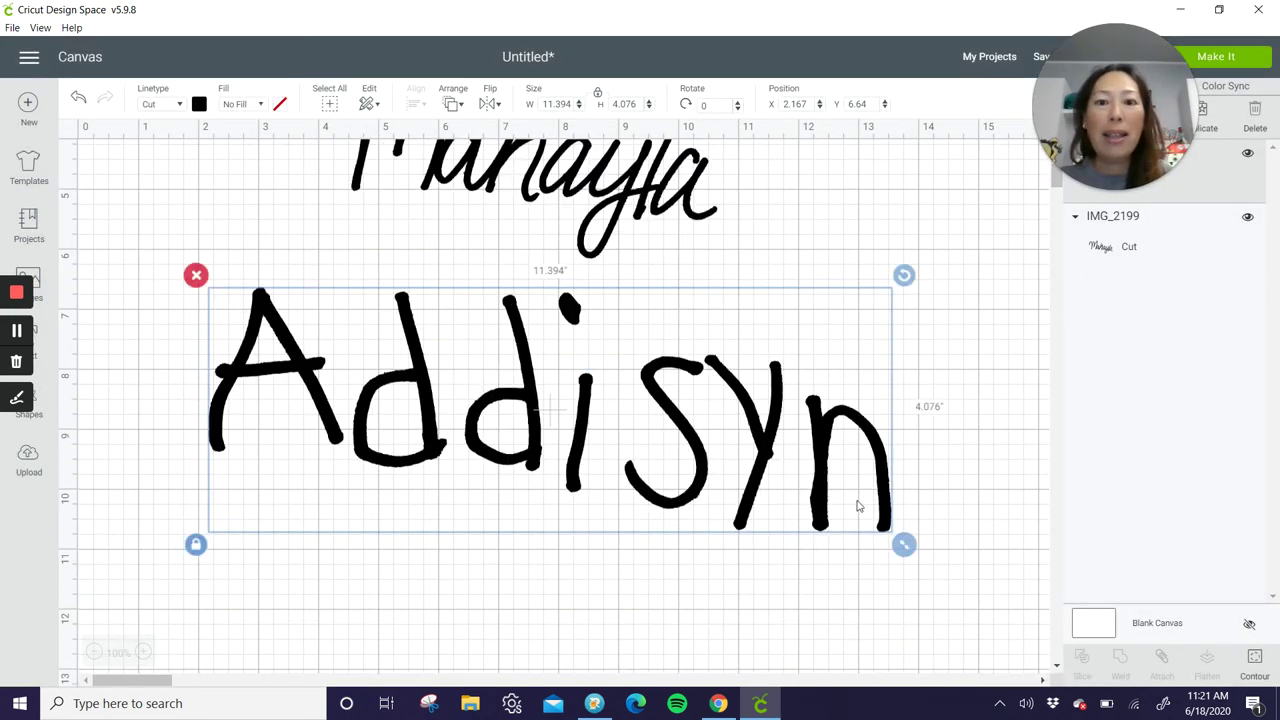
left_click_drag(905, 545, 741, 430)
left_click_drag(635, 185, 686, 349)
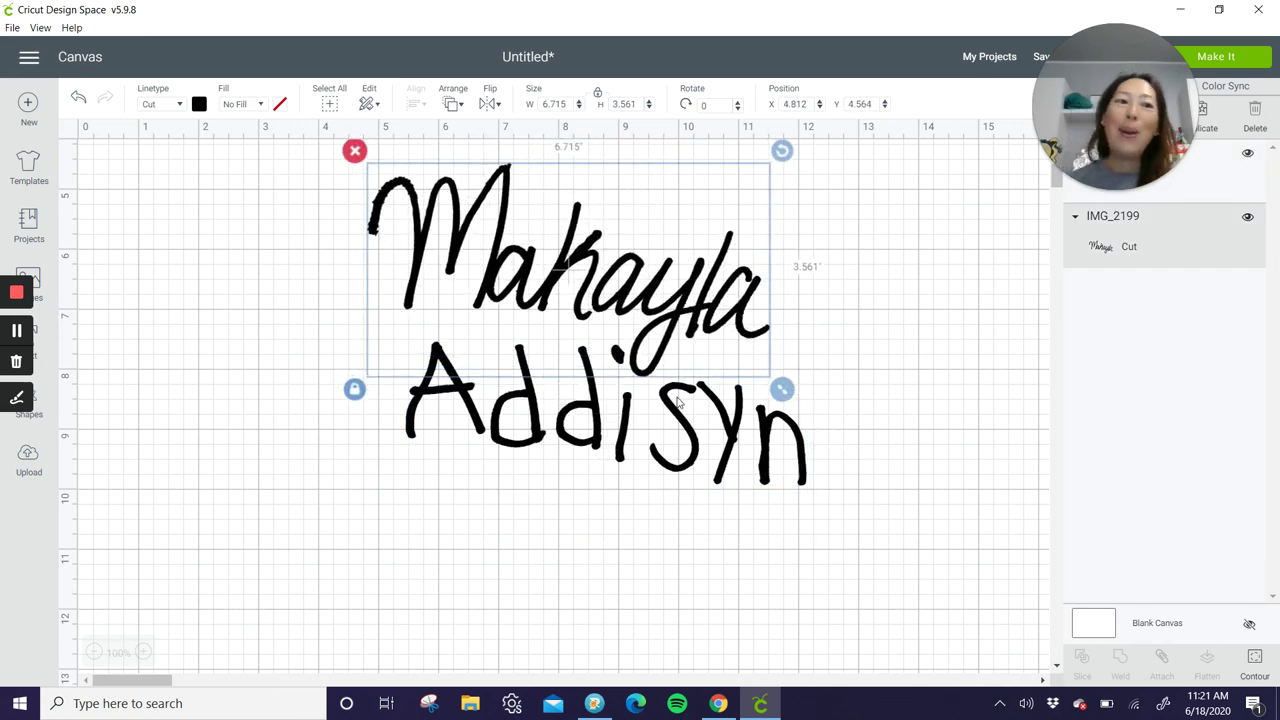